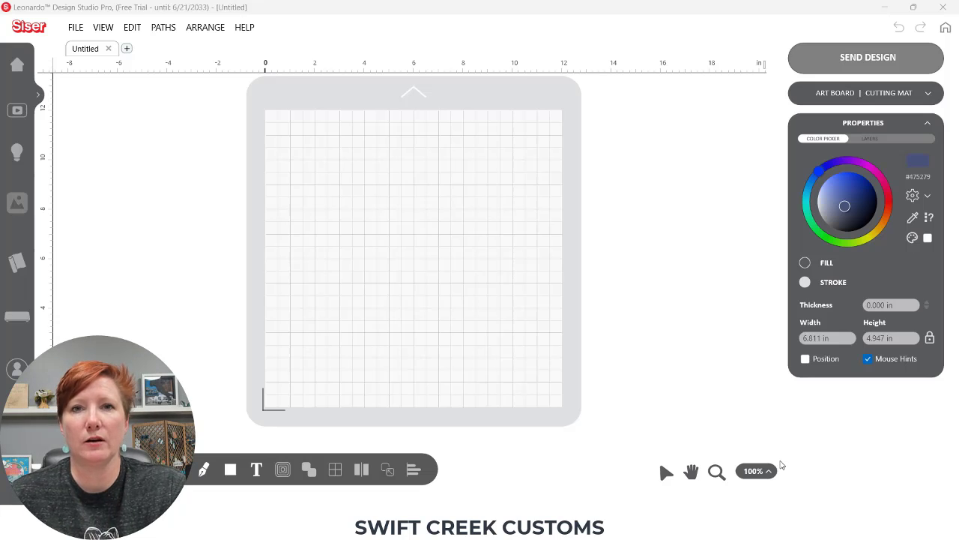
Open the Baseball-05 PNG from the 05_Baseball folder for import.
click(78, 28)
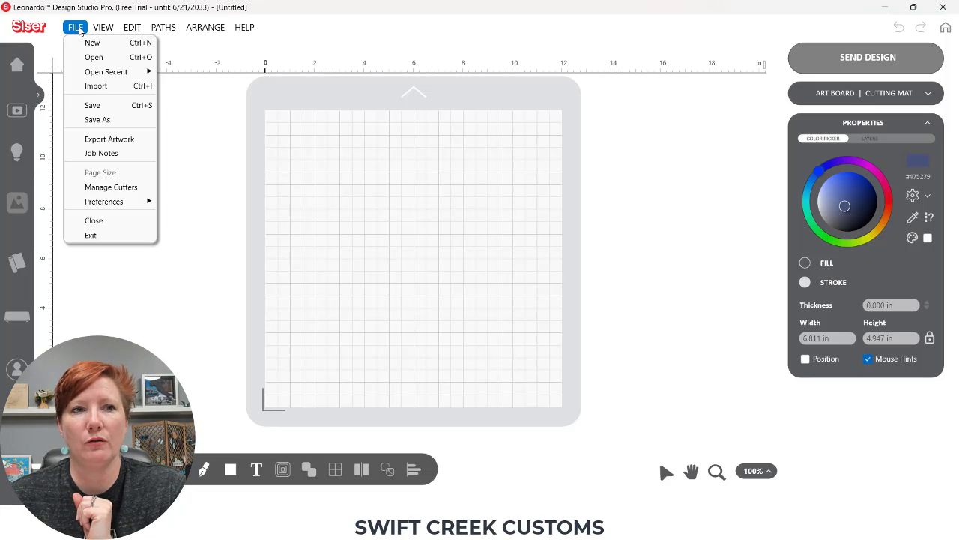
click(94, 58)
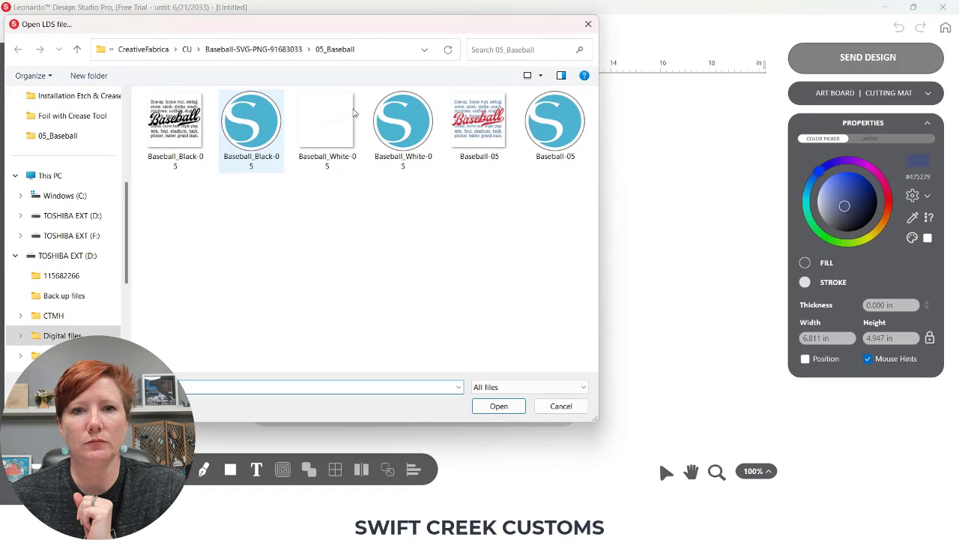
click(482, 141)
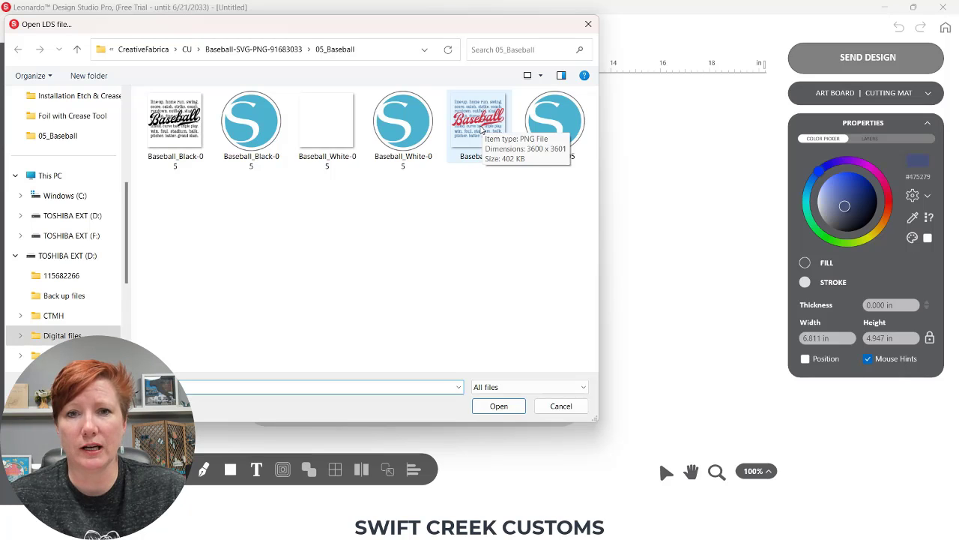
double_click(480, 123)
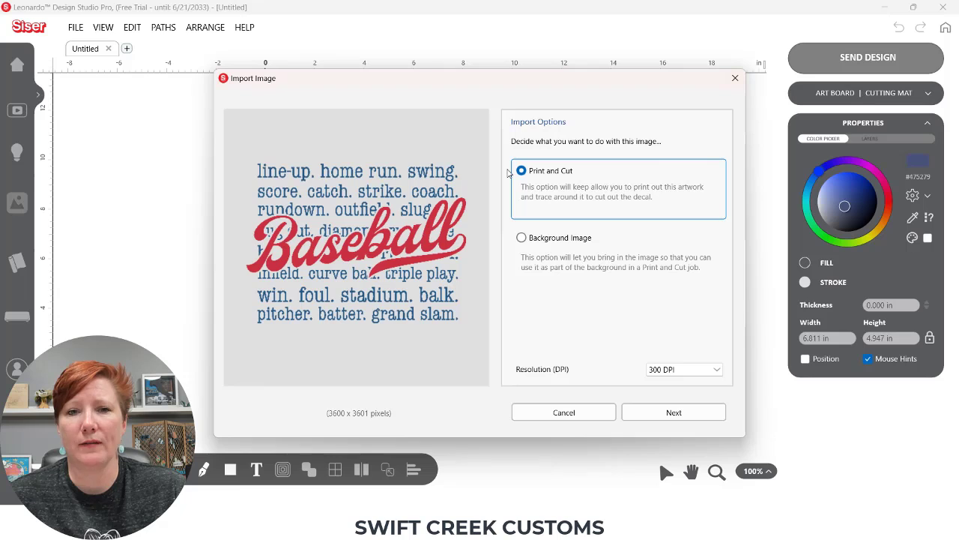
Import Baseball-05 as Print and Cut at 300 DPI with traced cut contours (11.581 x 8.411 in).
click(686, 371)
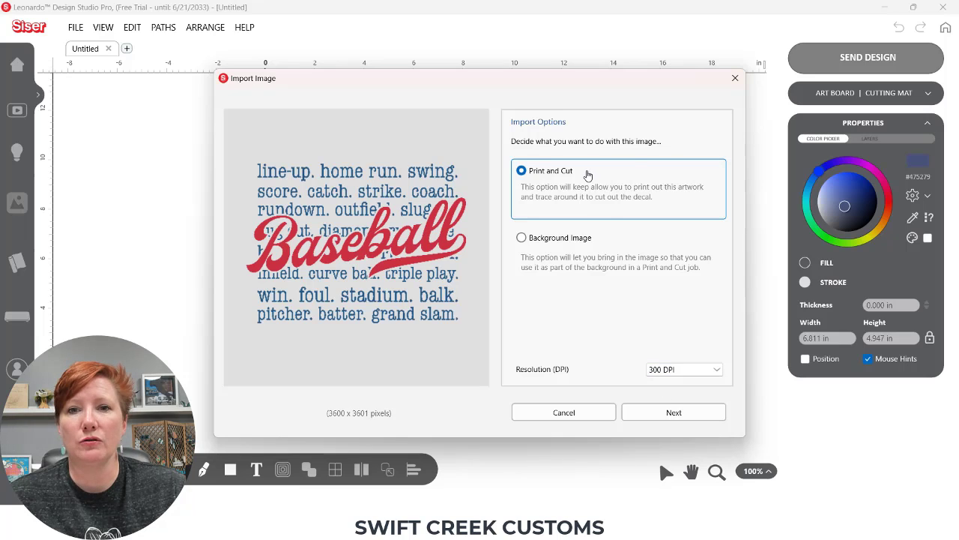
click(662, 417)
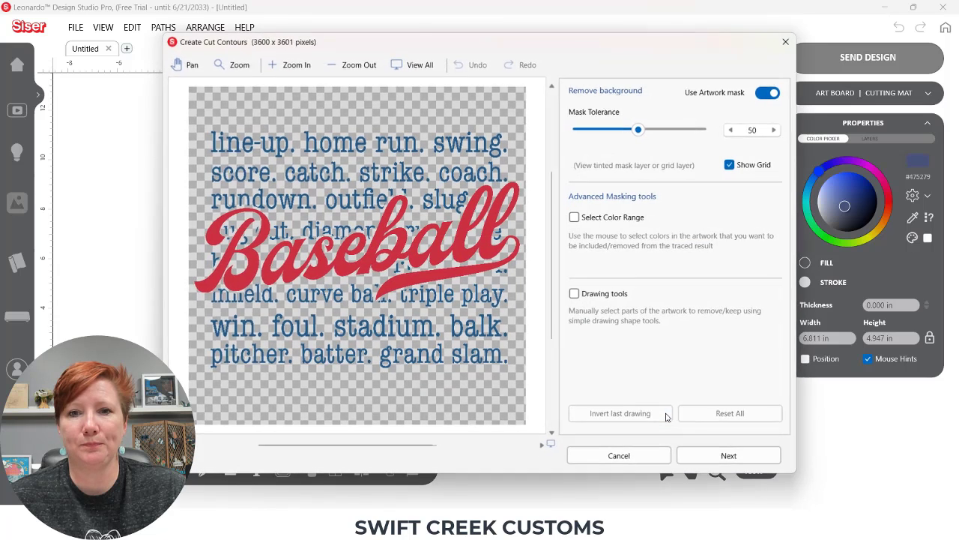
click(730, 458)
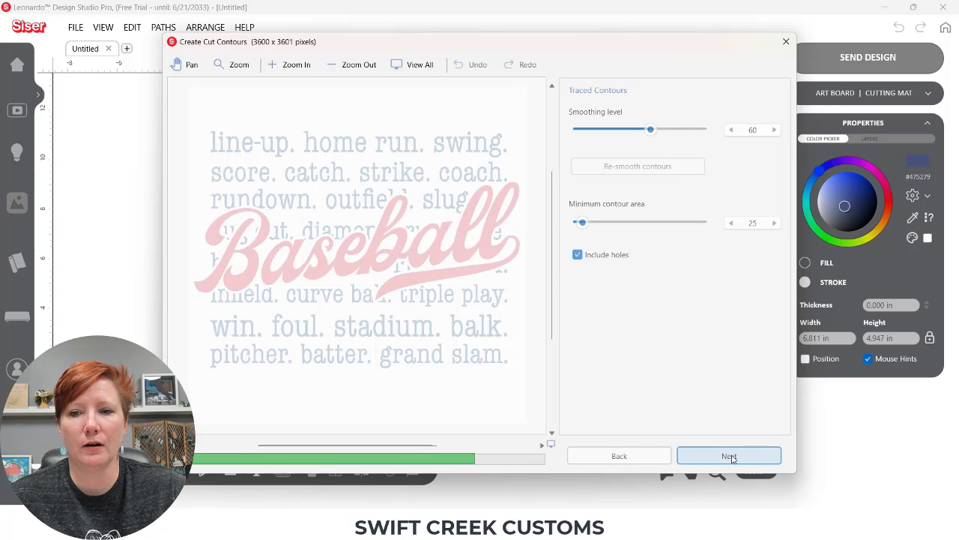
click(719, 456)
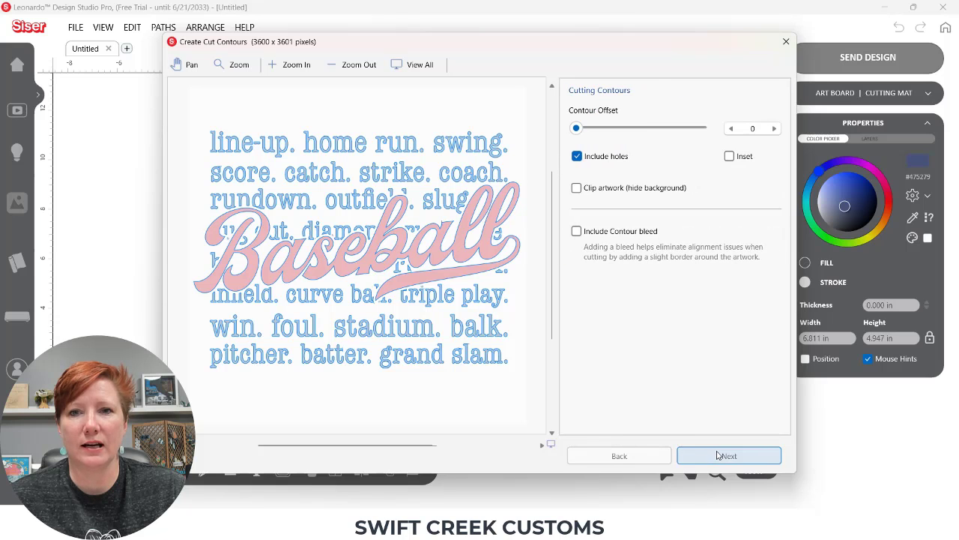
click(730, 457)
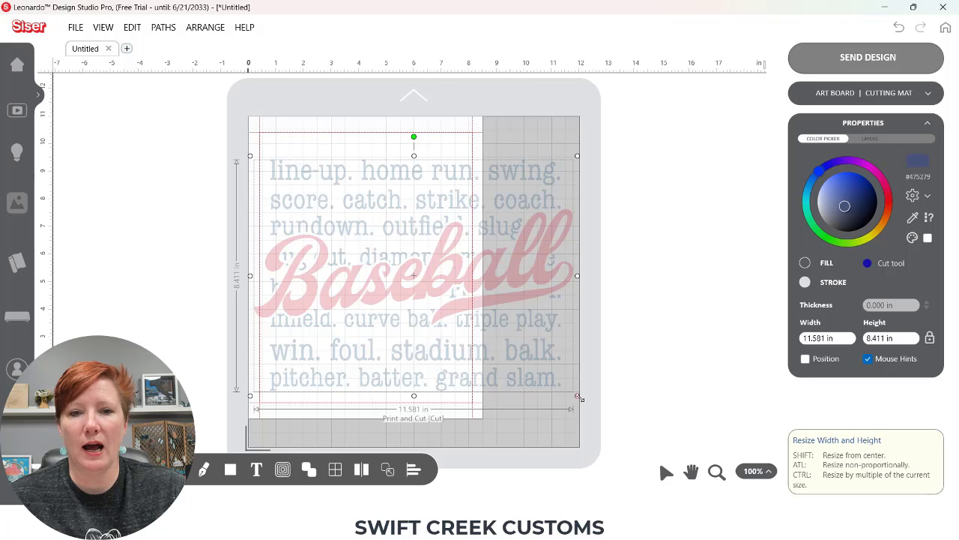
Scale the Baseball design down to 7.449 × 5.410 in and nudge it slightly right.
drag(577, 395, 465, 313)
drag(406, 248, 413, 252)
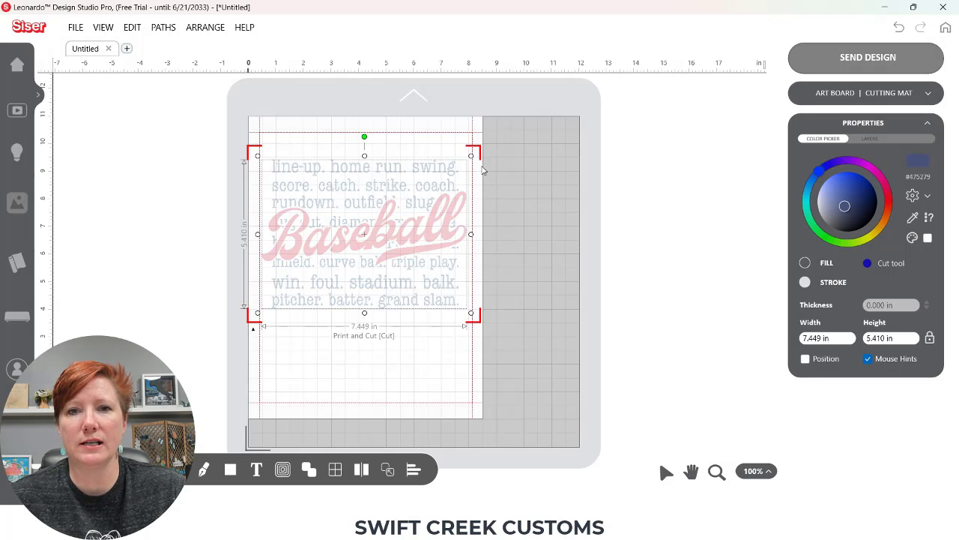
Turn on Page Marks around the Baseball design and bring up the Send Print and Cut dialog.
click(929, 96)
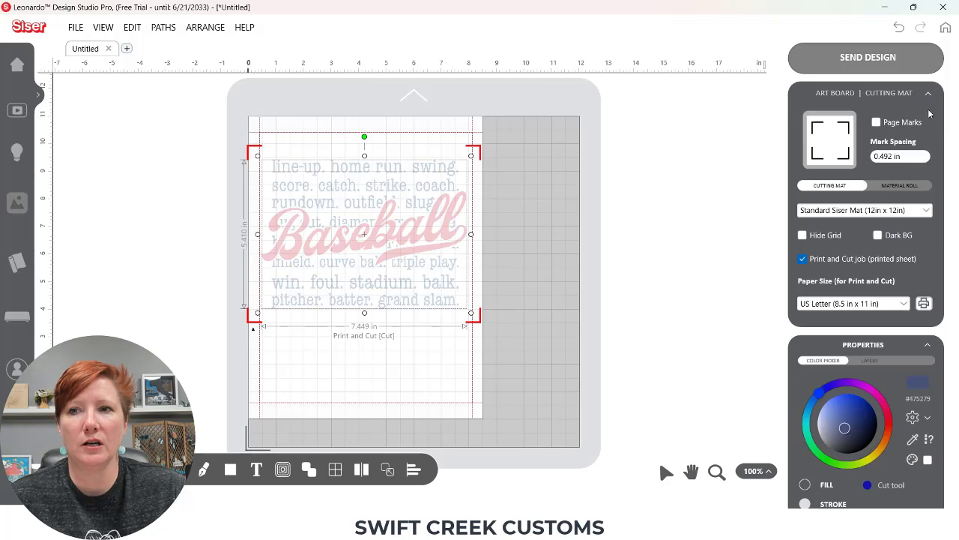
click(877, 123)
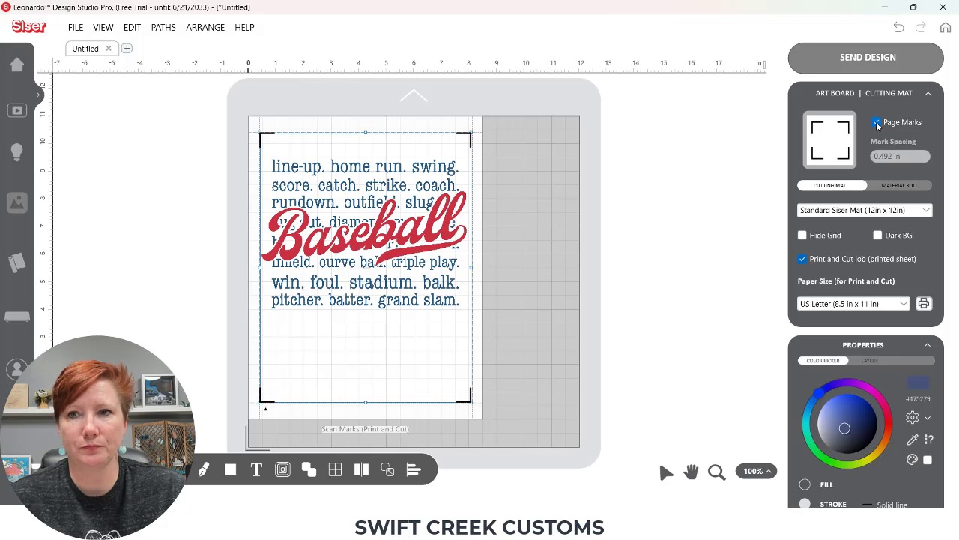
click(653, 159)
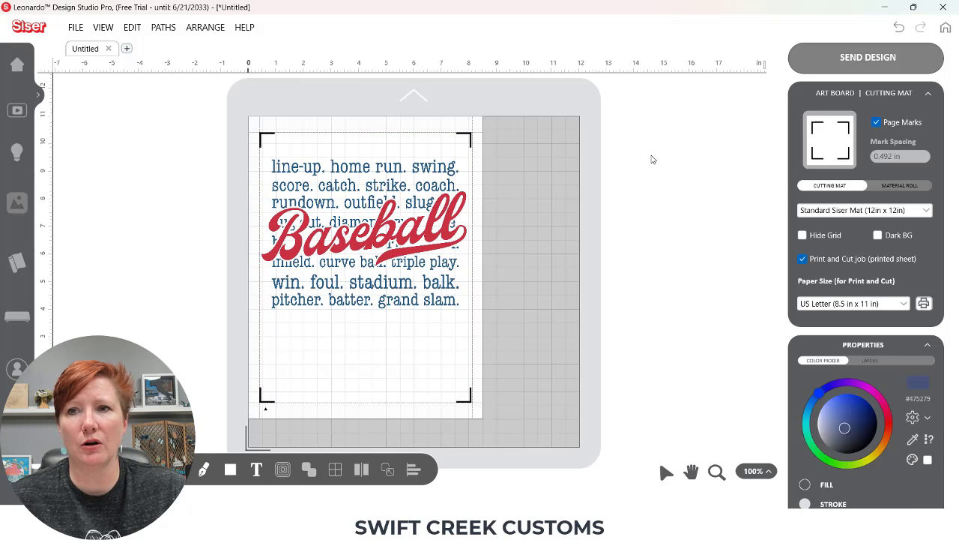
click(840, 66)
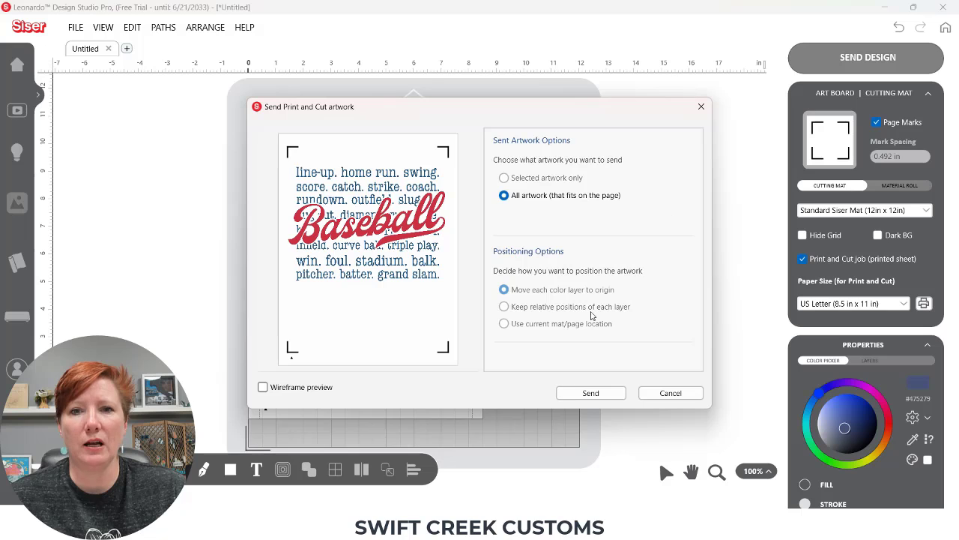
Send the artwork, preview the Cutting Contours page and its cut settings, then return to the design.
click(588, 394)
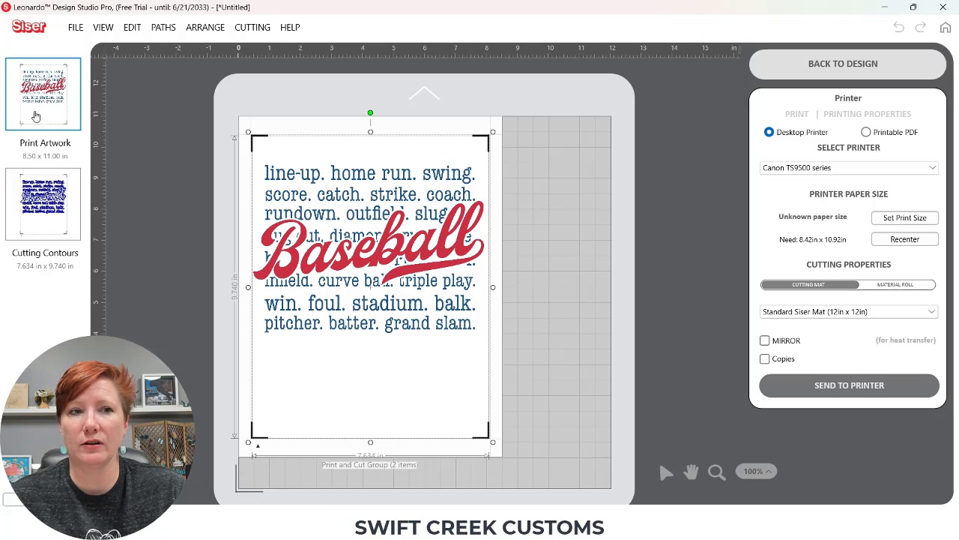
click(43, 204)
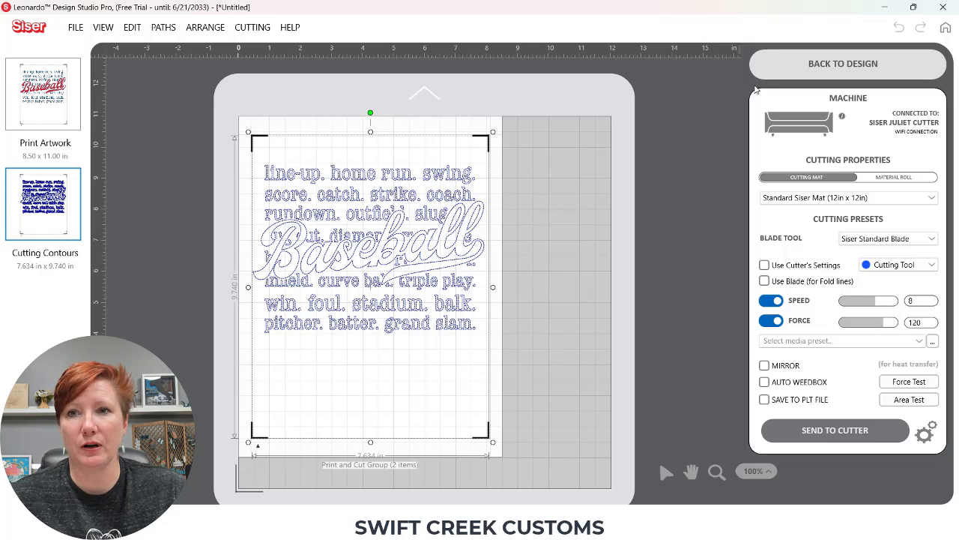
click(782, 65)
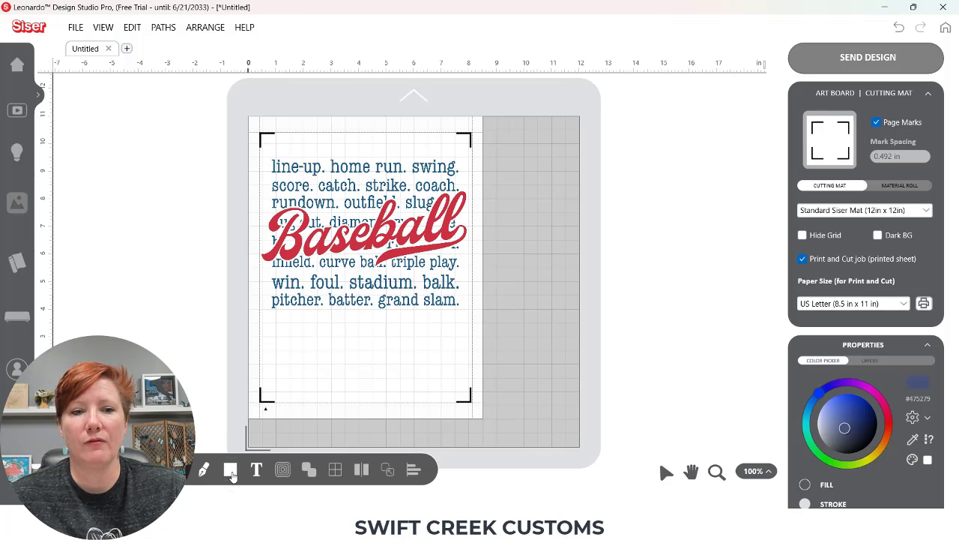
Draw a square rectangle around the Baseball artwork, widening it slightly to the left.
mouse_move(233, 471)
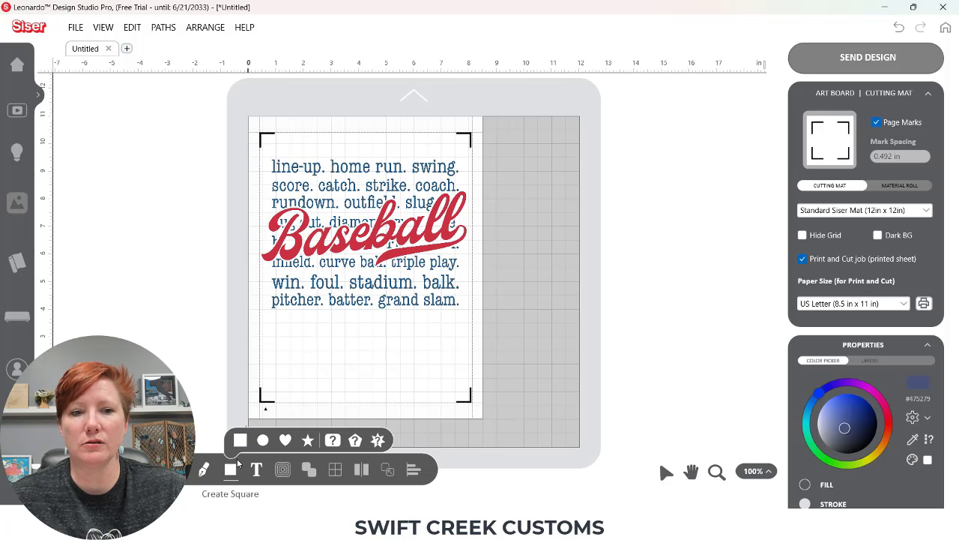
click(240, 442)
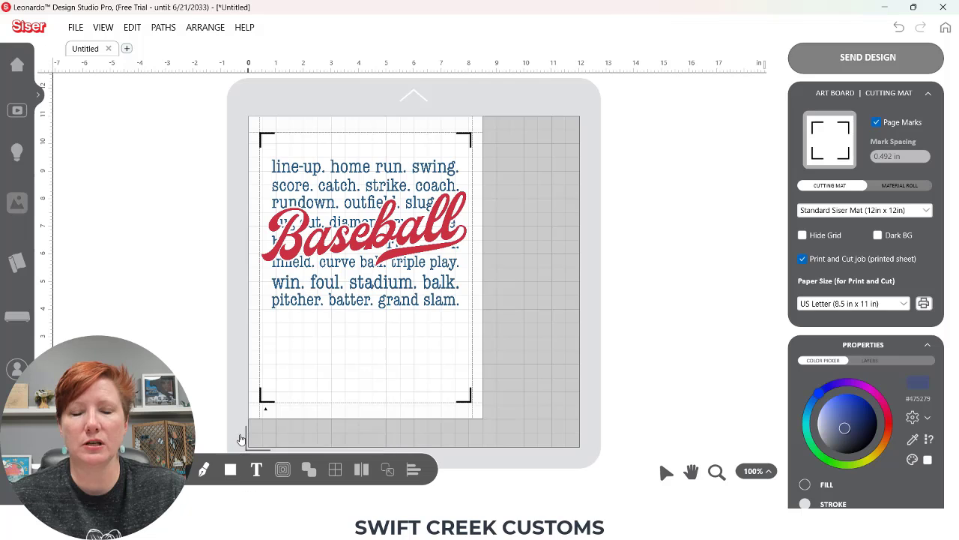
mouse_move(260, 145)
mouse_down()
mouse_move(279, 178)
mouse_move(473, 332)
mouse_up()
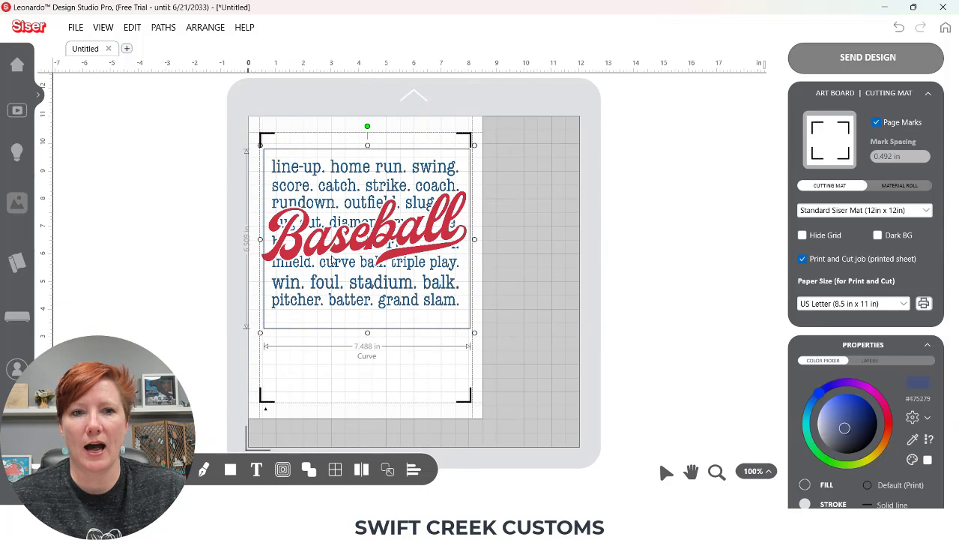
drag(261, 239, 255, 239)
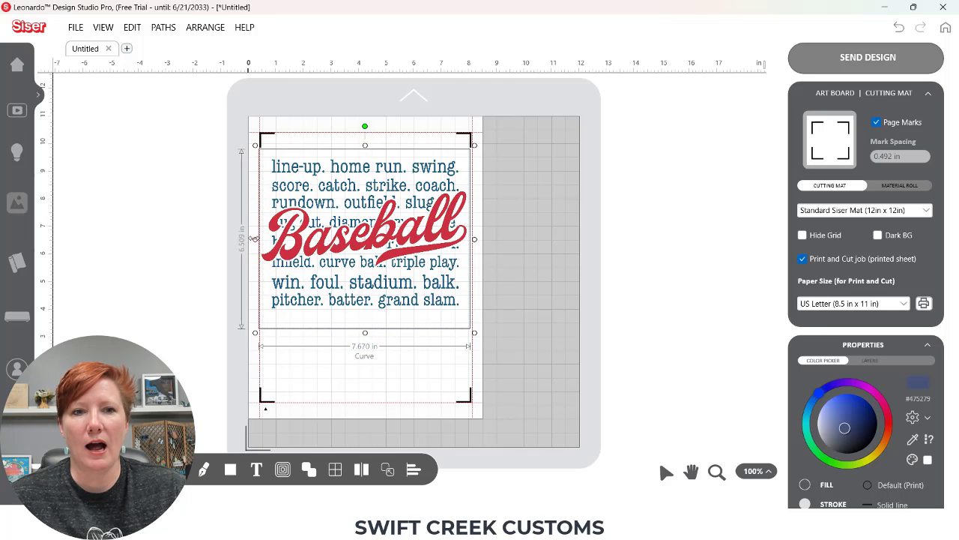
Shrink the Baseball text group to 7.280 in wide inside the rectangle and collapse the art board panel.
click(341, 233)
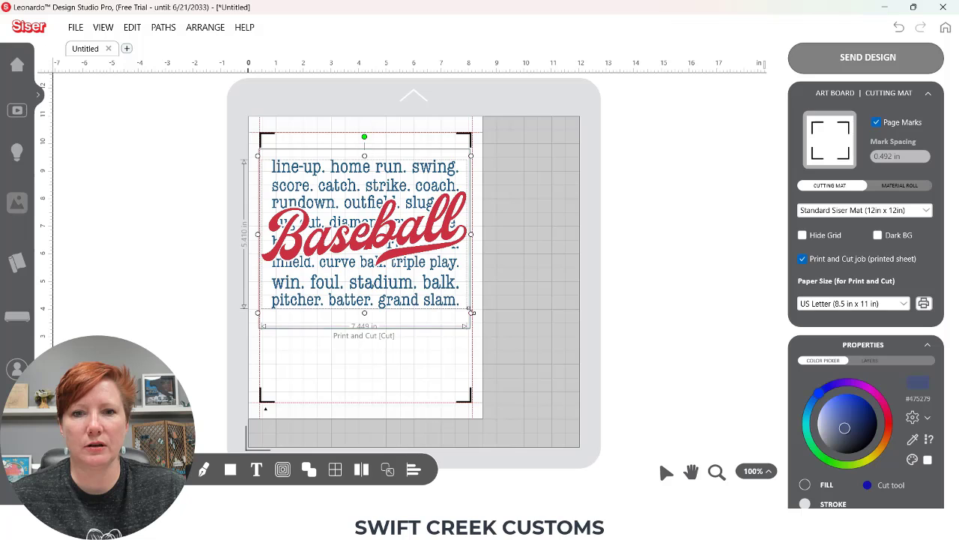
drag(468, 311, 454, 301)
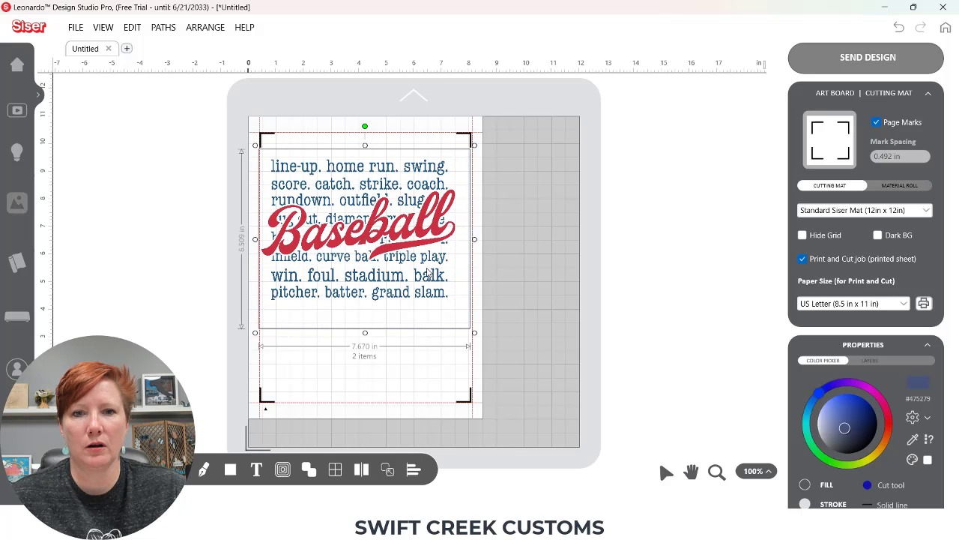
drag(425, 266, 437, 271)
click(531, 232)
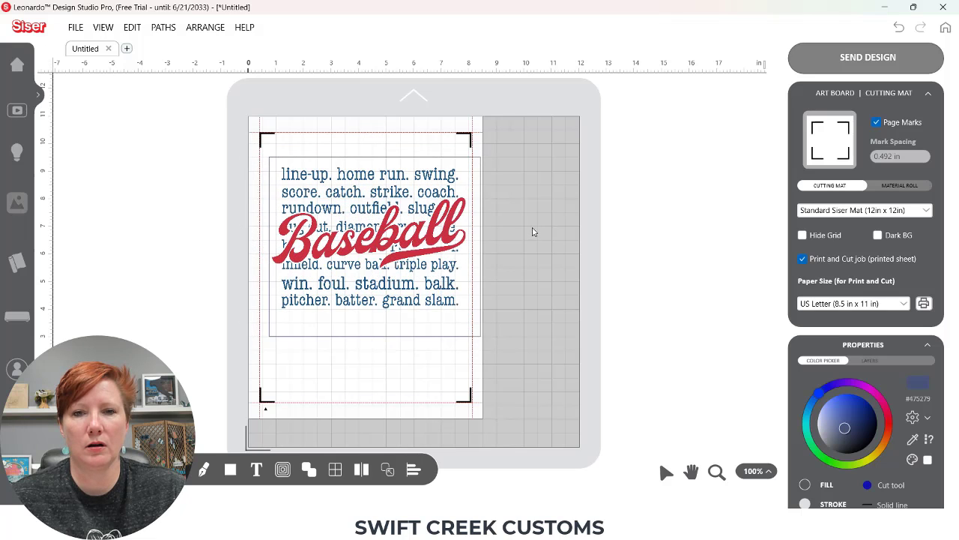
click(450, 240)
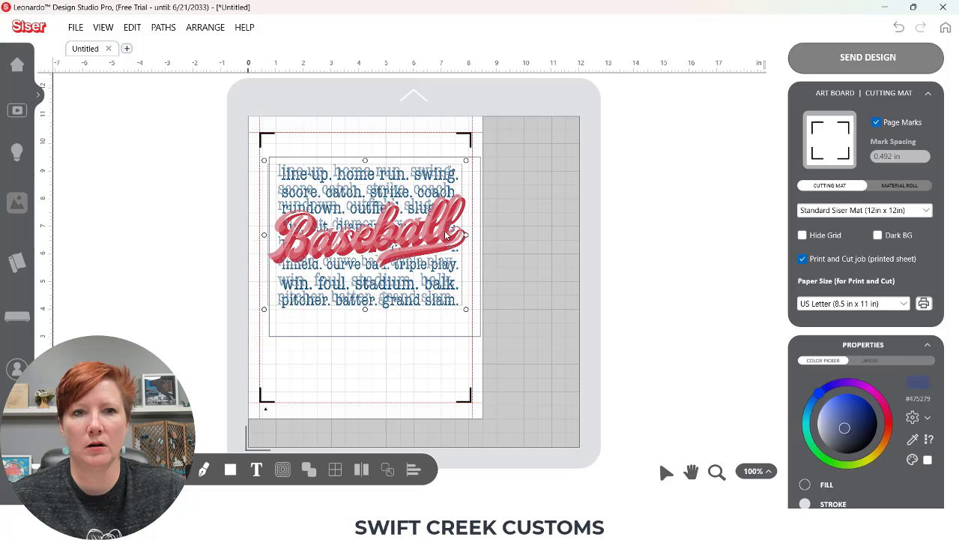
click(454, 340)
click(454, 339)
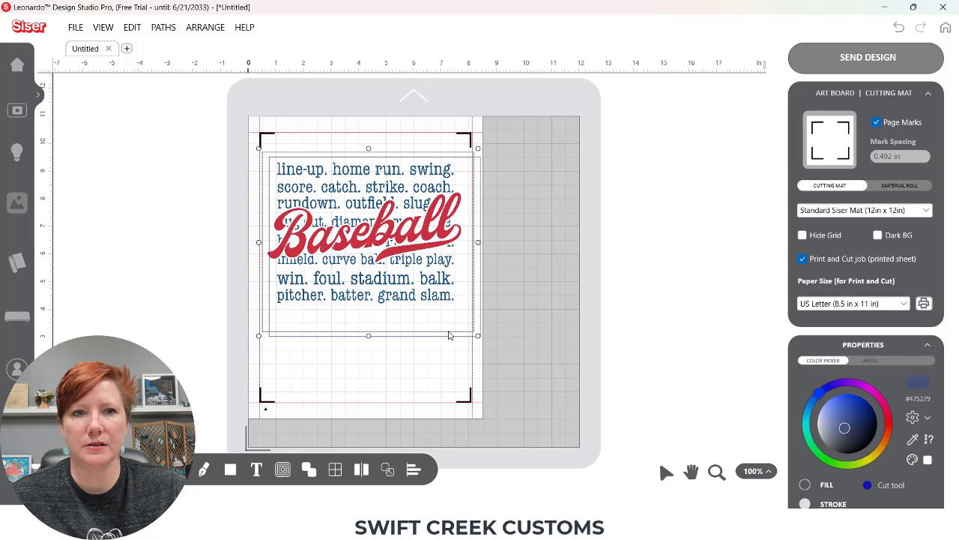
drag(478, 336, 469, 329)
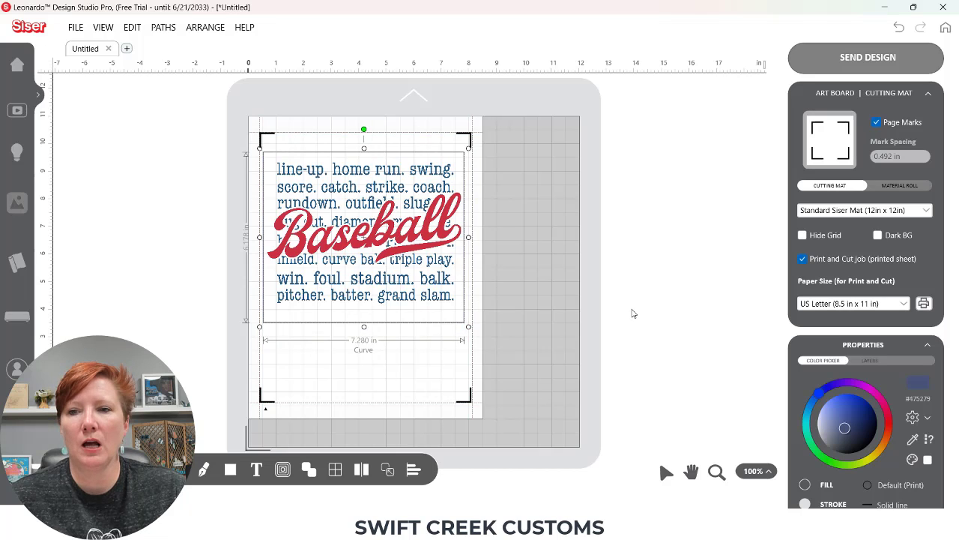
click(928, 97)
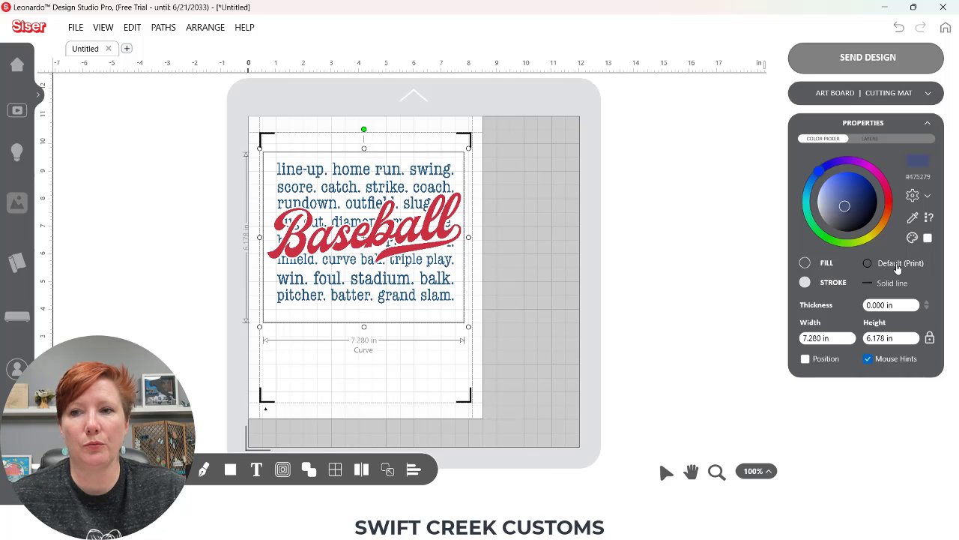
click(709, 253)
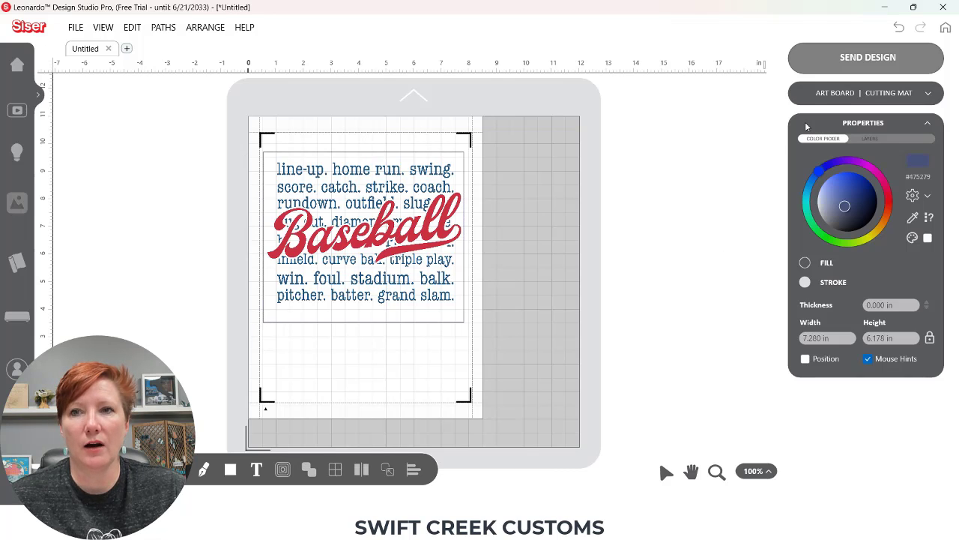
click(813, 66)
click(607, 393)
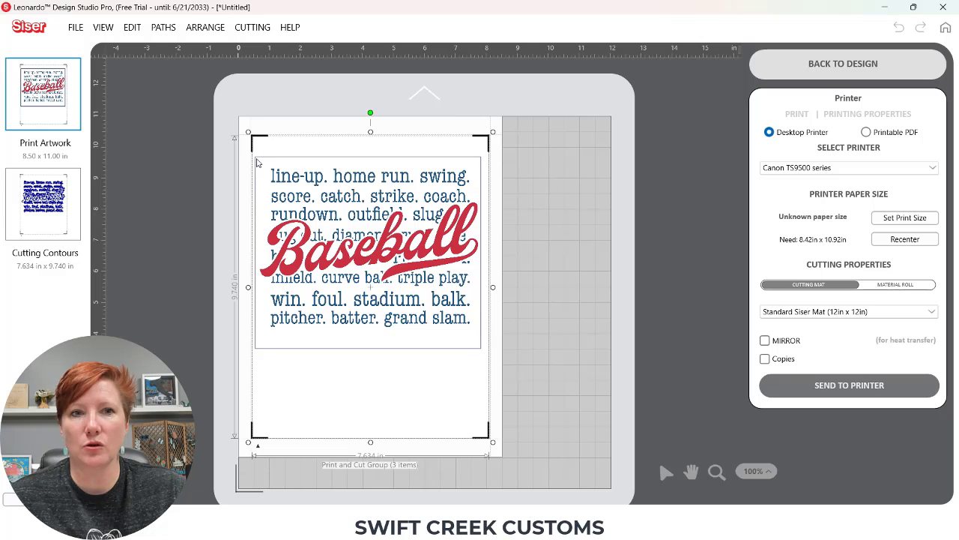
click(63, 200)
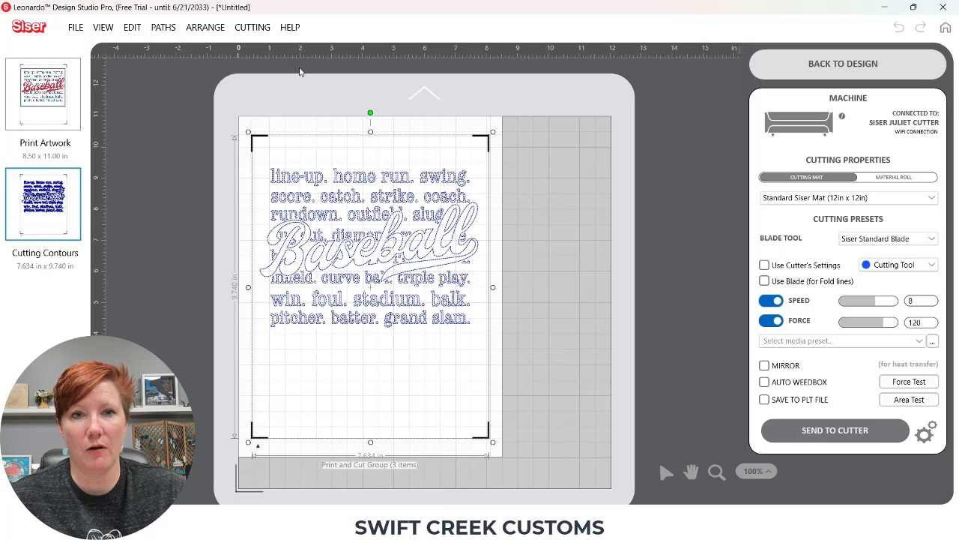
click(804, 64)
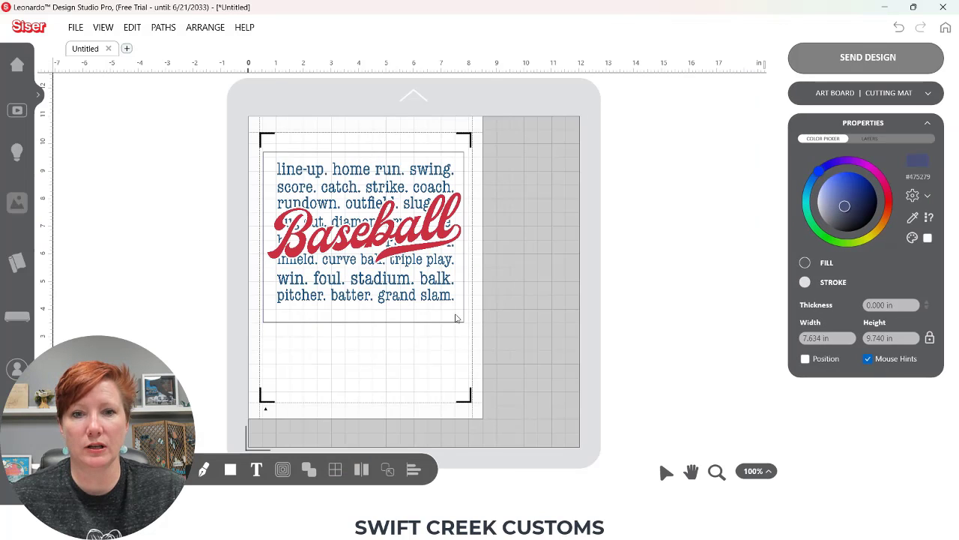
Change the design's fill from Default (Print) to Cut tool and send it to print and cut.
click(440, 328)
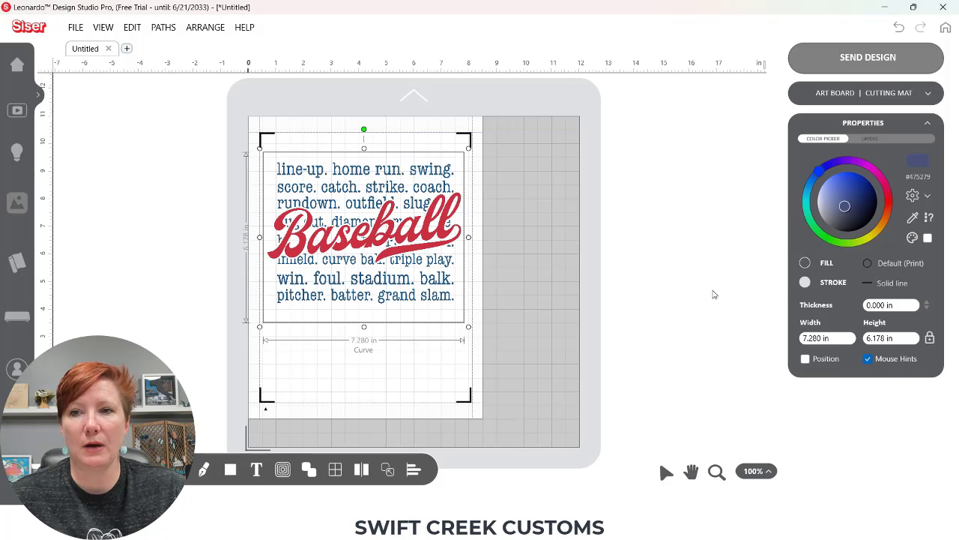
click(905, 265)
click(886, 299)
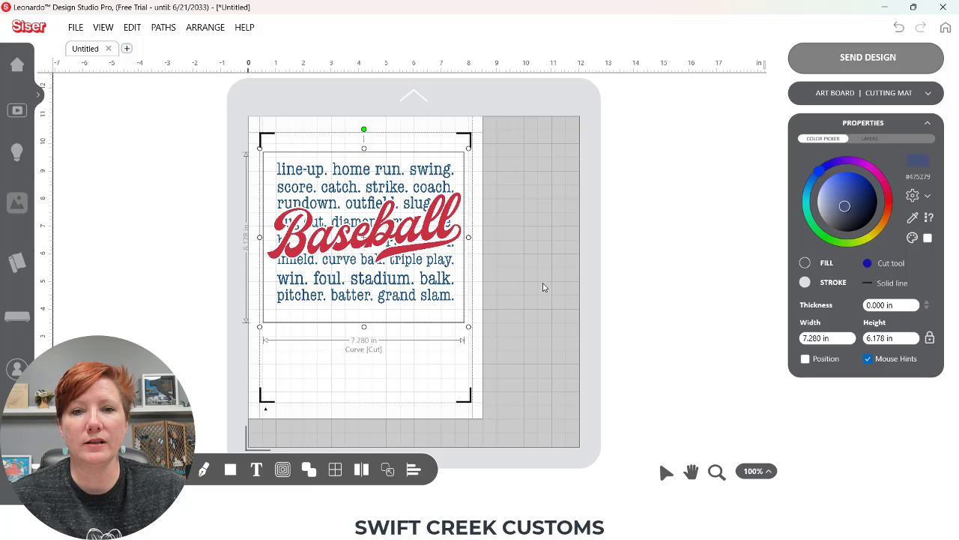
click(836, 61)
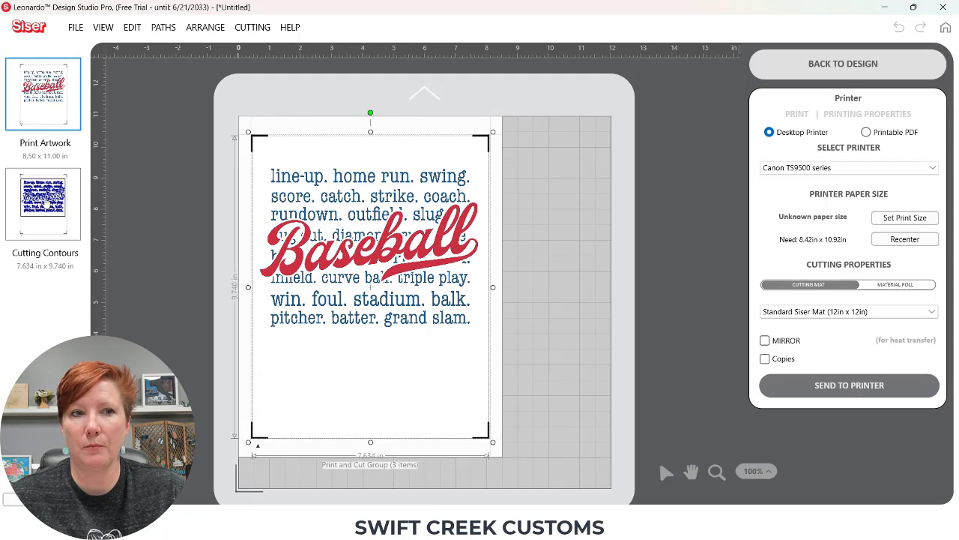
Inspect the Cutting Contours page, then go back to the design workspace.
click(46, 203)
click(392, 183)
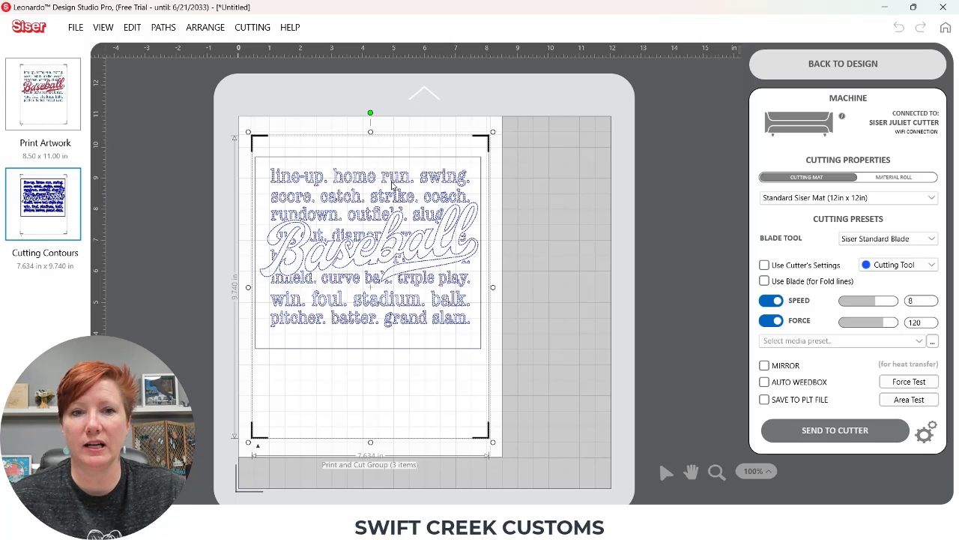
click(769, 74)
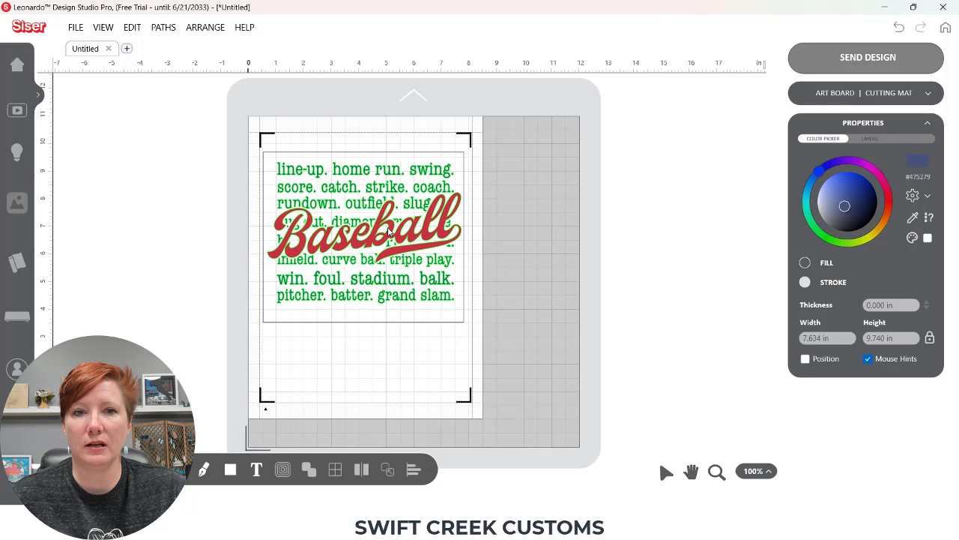
Select the design and show its layers: Page marks, Baseball-05.png and Square.
click(391, 228)
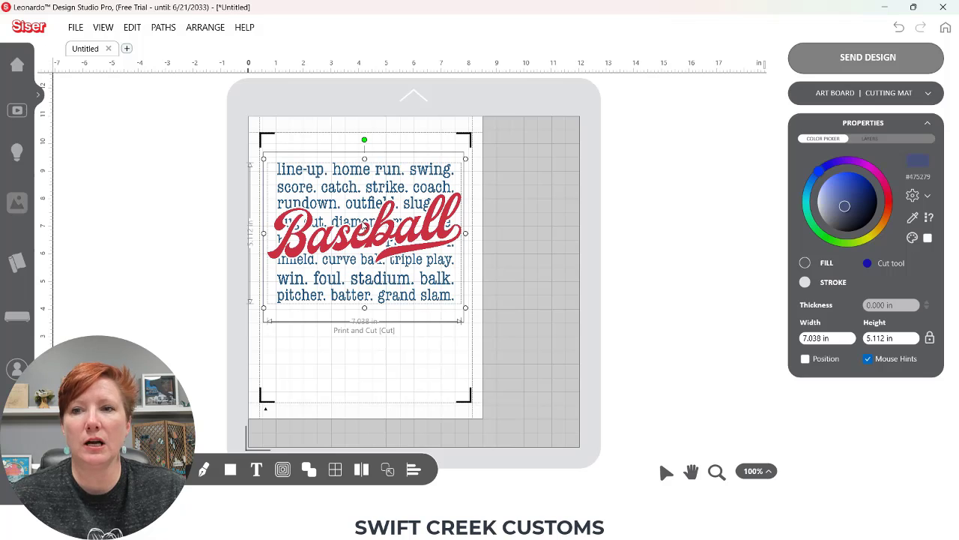
click(868, 141)
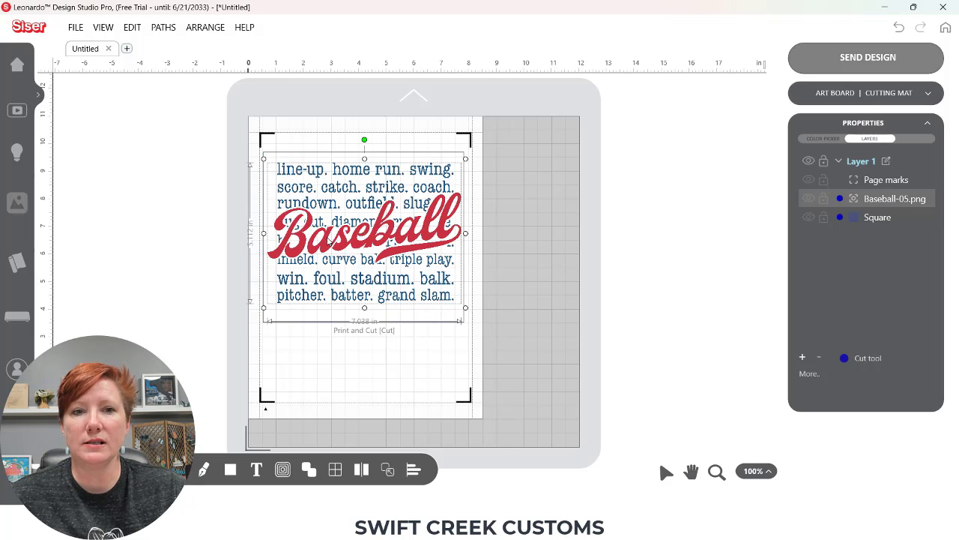
click(132, 28)
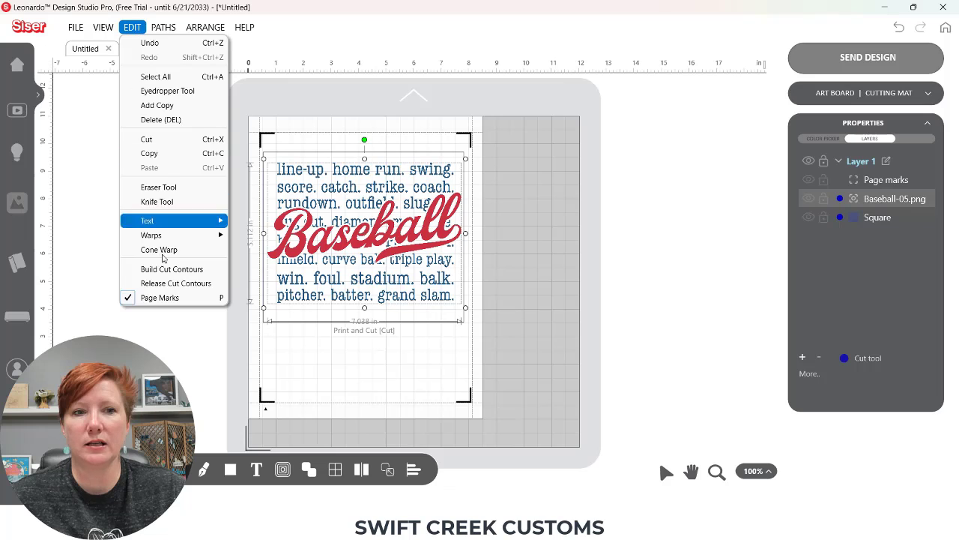
Release the cut contours from the Baseball image, move them off the mat, and delete that layer.
click(167, 284)
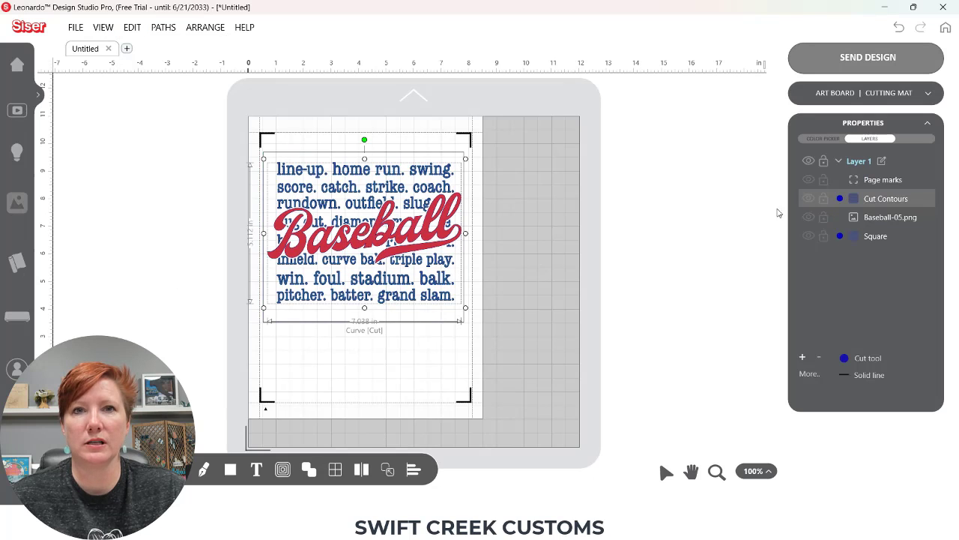
click(894, 218)
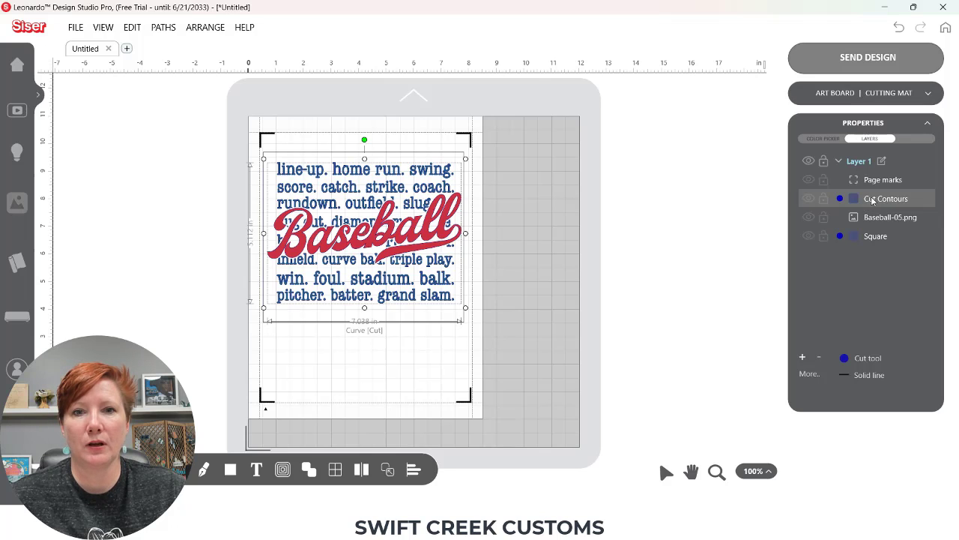
click(874, 198)
key(Right)
key(Right)
key(Right)
key(Right)
key(Right)
key(Right)
key(Right)
key(Right)
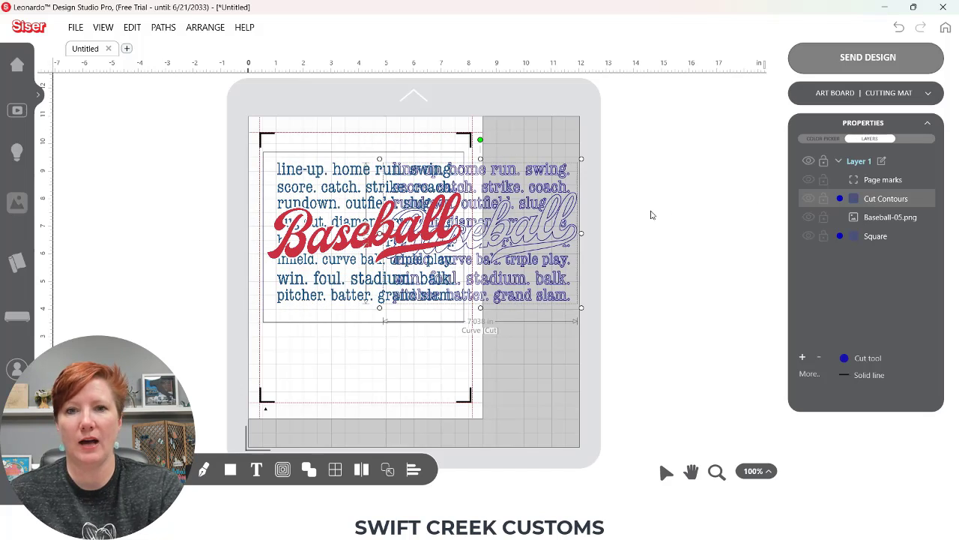
drag(543, 225, 678, 227)
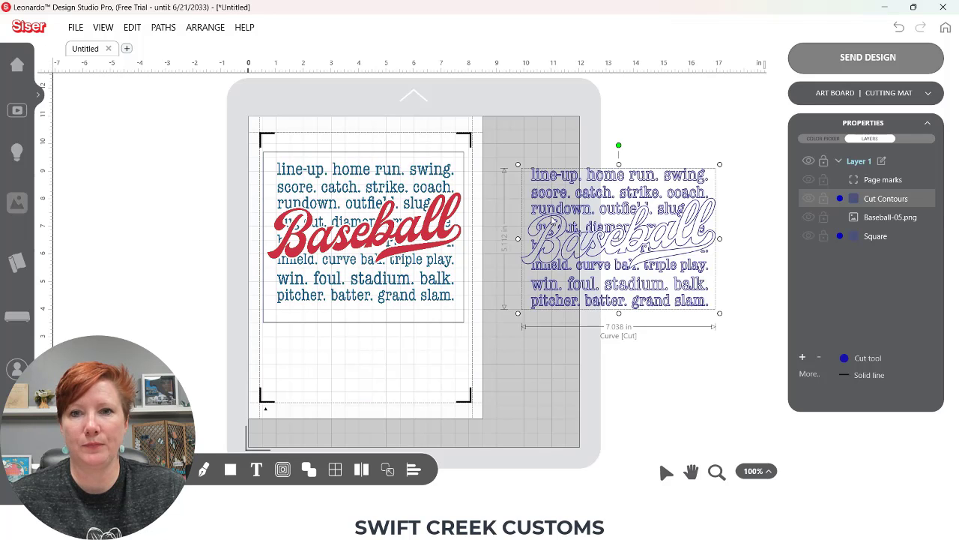
right_click(874, 198)
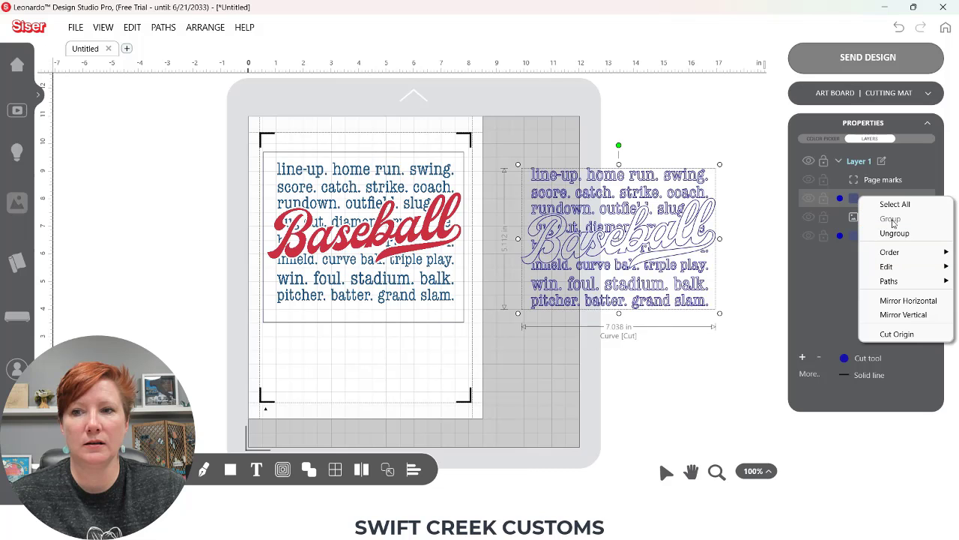
click(880, 203)
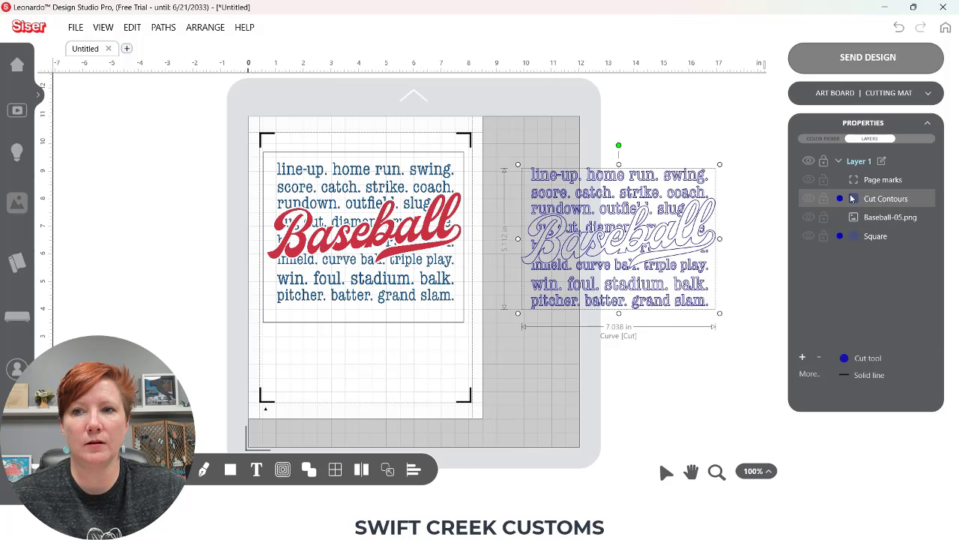
key(Delete)
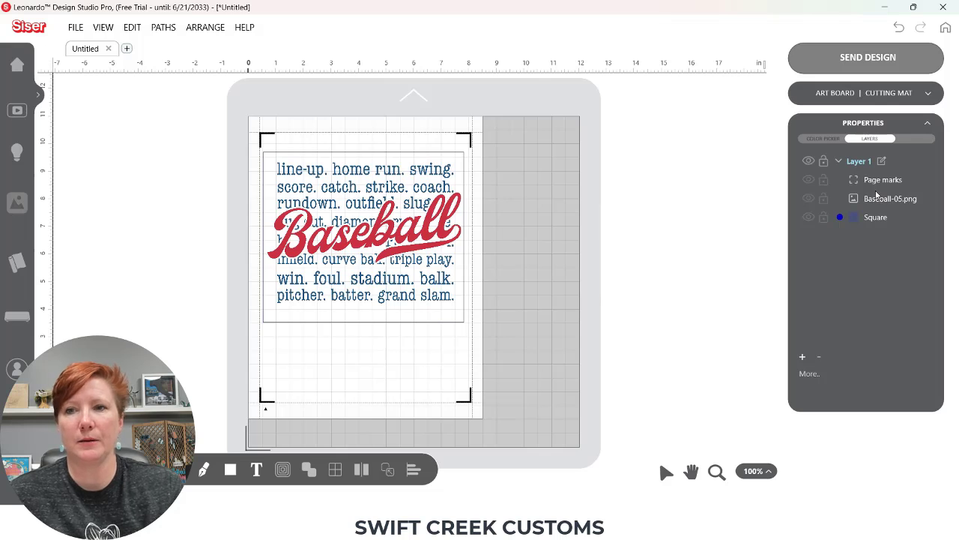
click(810, 69)
click(597, 394)
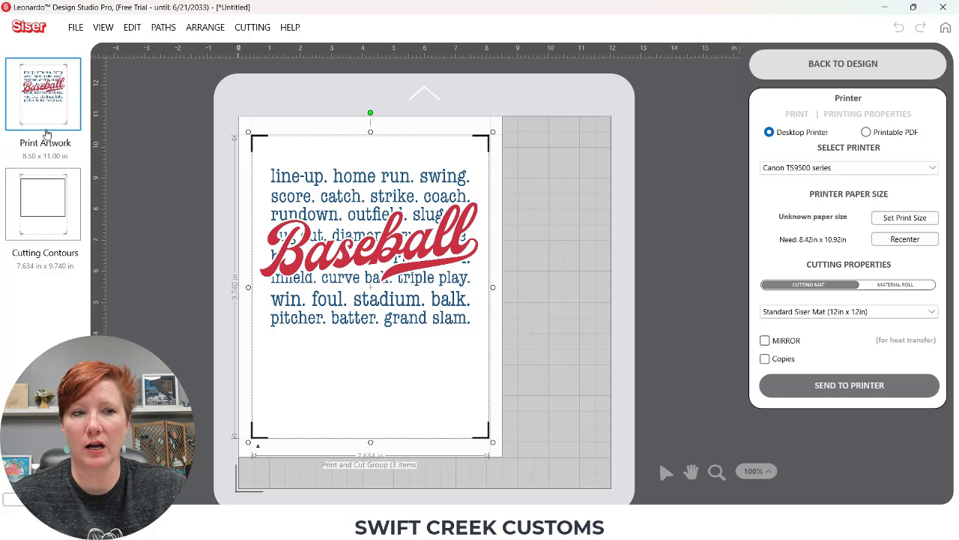
click(47, 184)
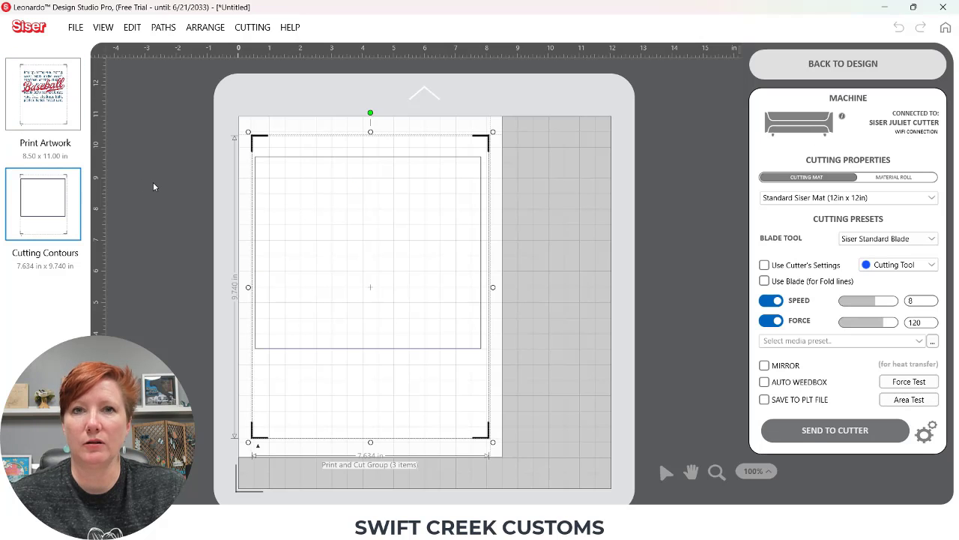
click(794, 69)
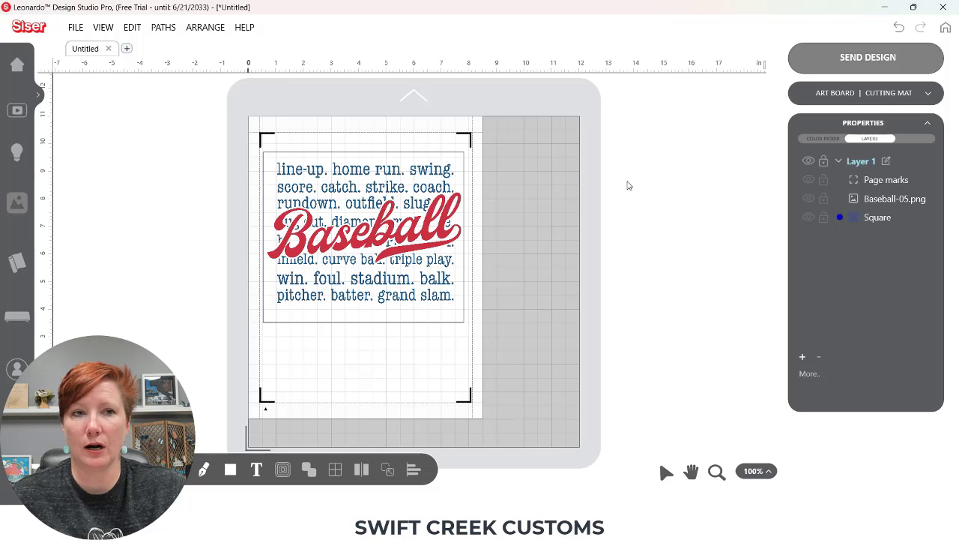
Start a new blank design and choose Baseball-05.png to import.
click(127, 49)
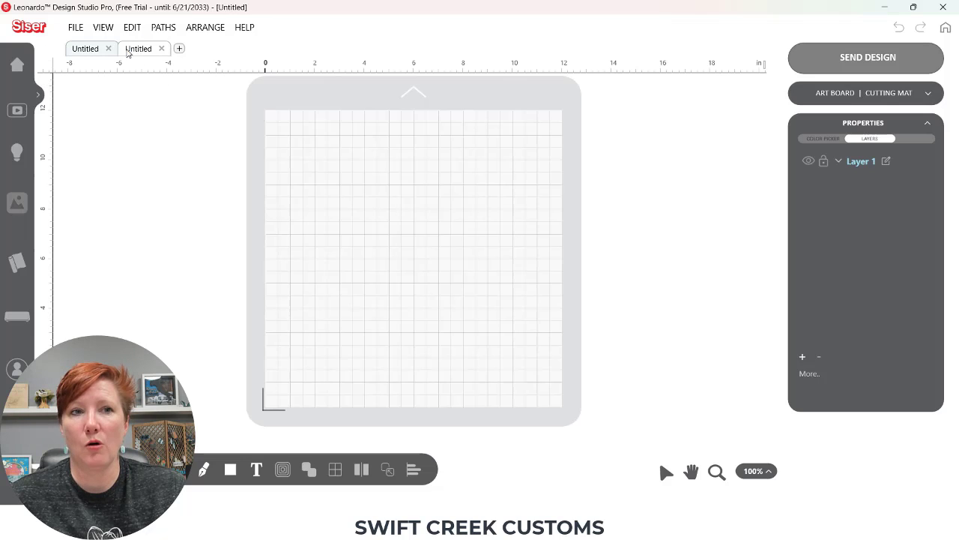
click(76, 29)
click(102, 59)
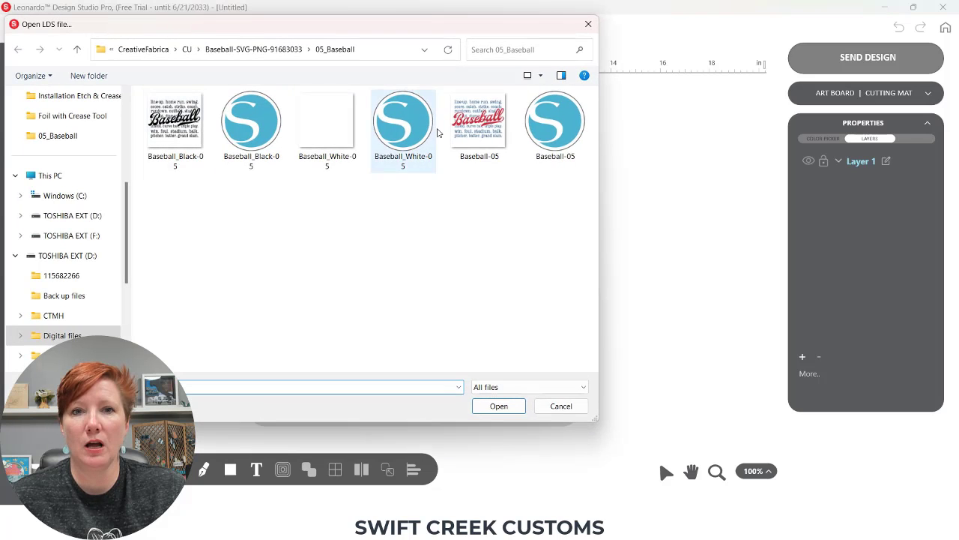
click(492, 133)
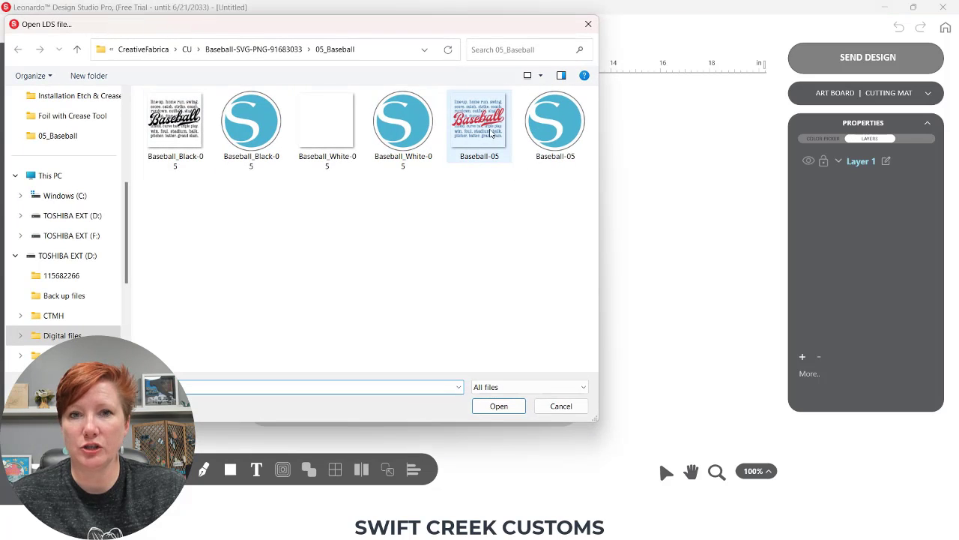
double_click(491, 133)
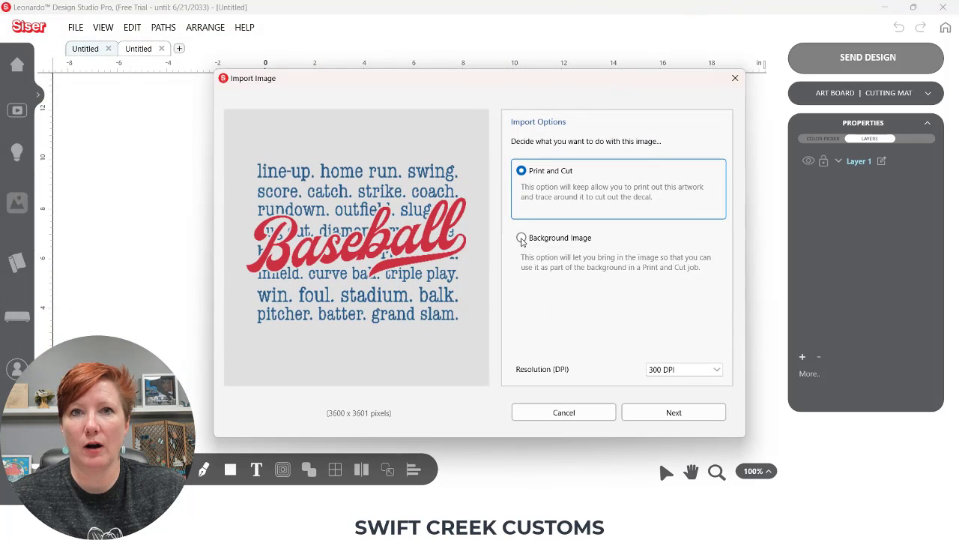
Import Baseball-05.png as a Background Image, shrink it to 7.164 in wide and nudge it into place.
click(523, 239)
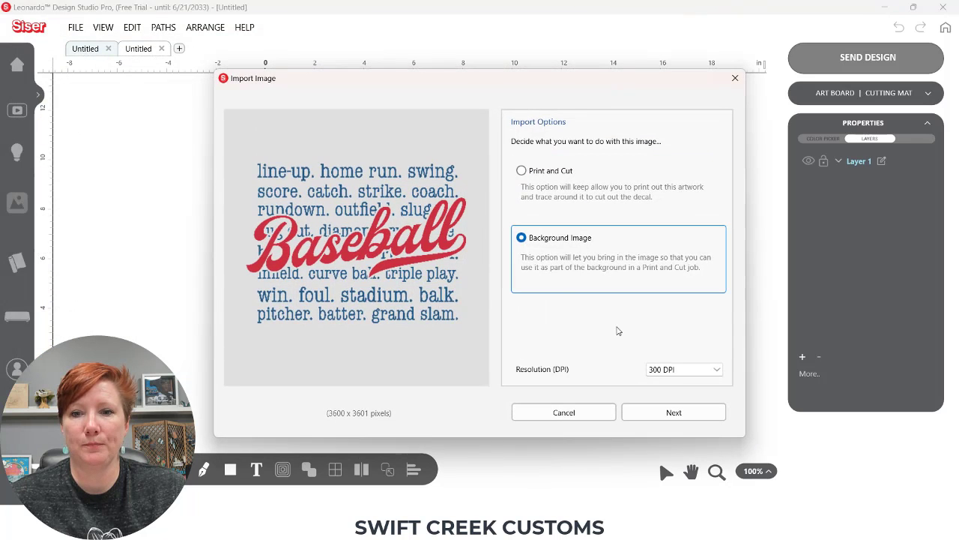
click(668, 415)
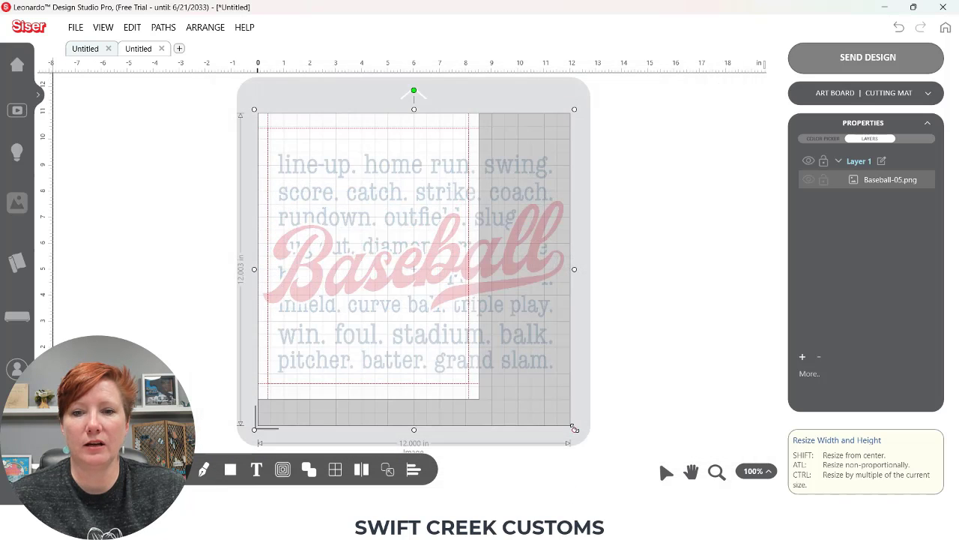
drag(574, 429, 448, 304)
drag(413, 257, 431, 272)
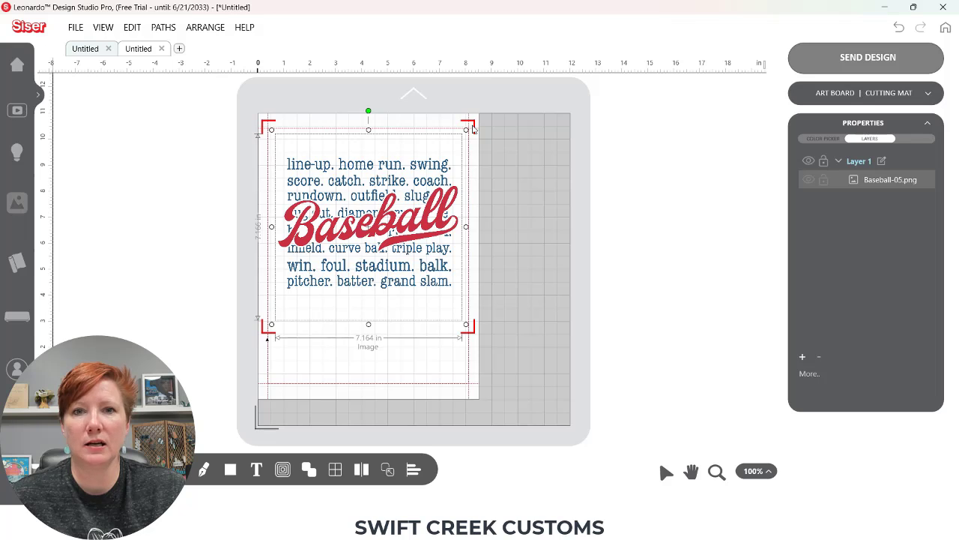
Turn on Page Marks in the Art Board | Cutting Mat panel.
click(924, 96)
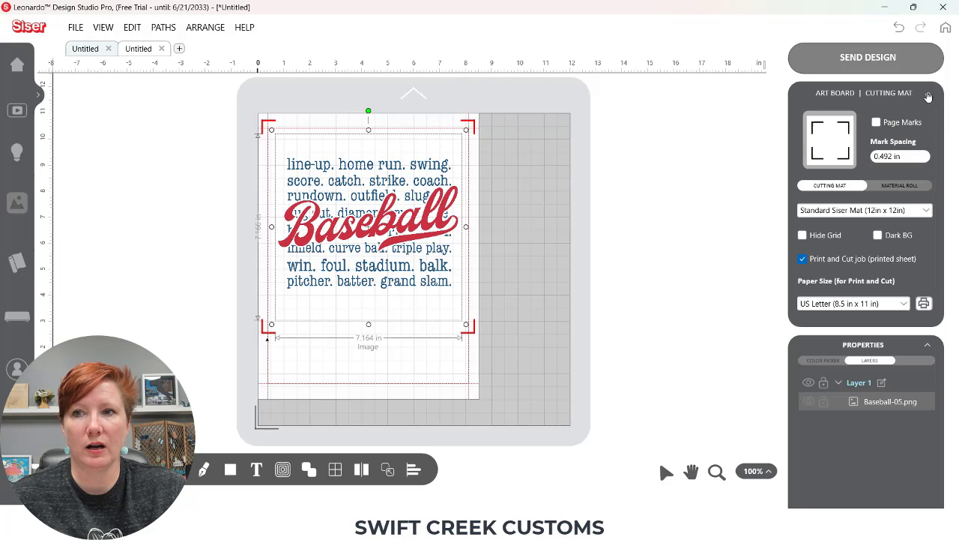
click(877, 123)
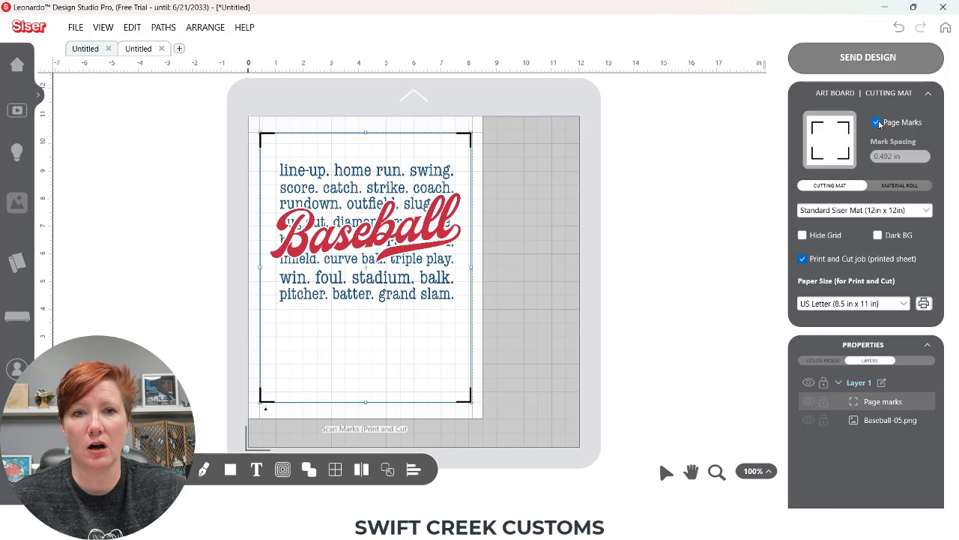
mouse_move(231, 472)
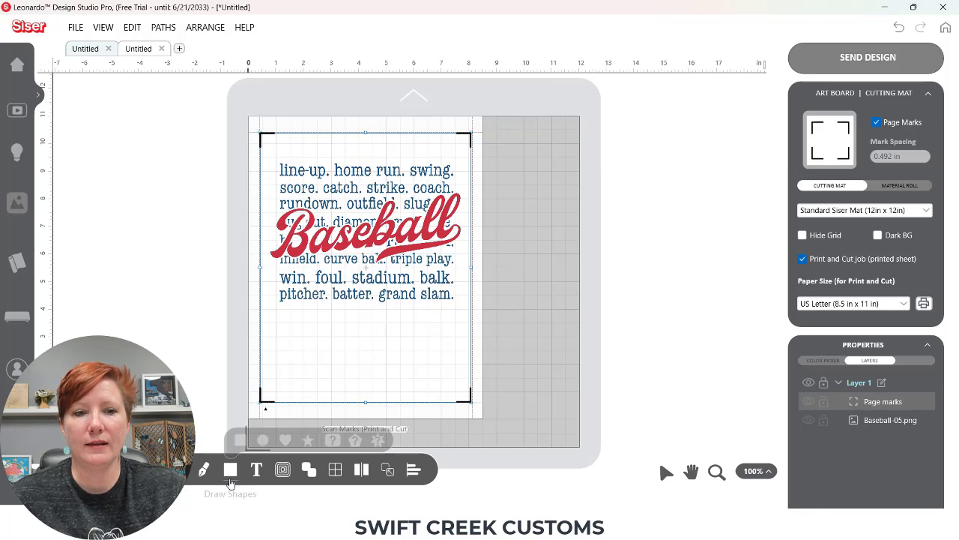
Try sending all artwork on the page to the cutter, then return to Design view.
click(873, 60)
click(588, 395)
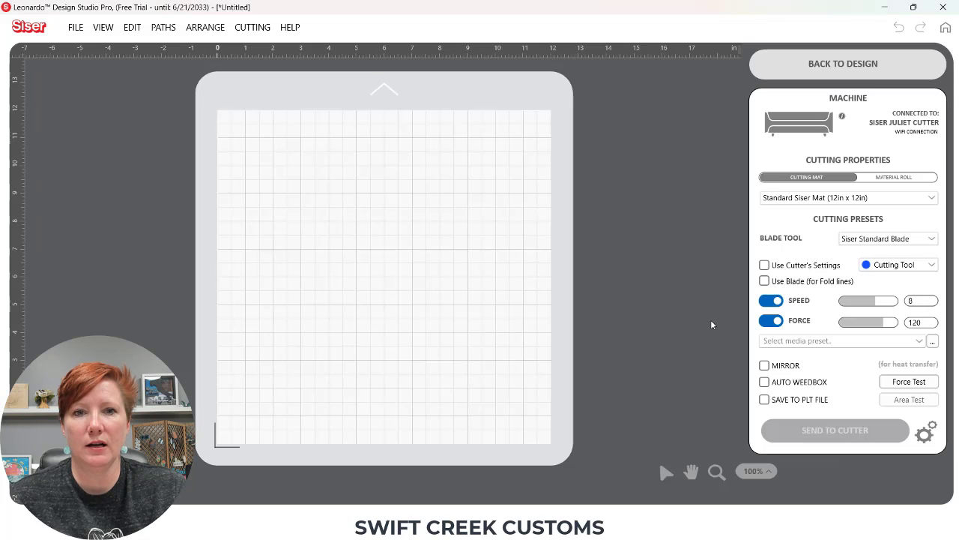
click(792, 68)
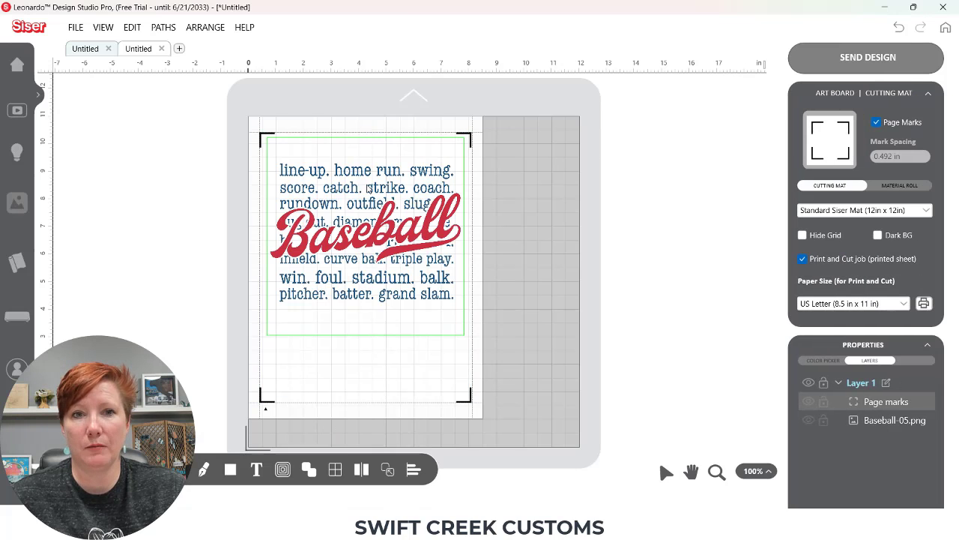
Draw a 7.361 × 5.983 in square border around the Baseball word art.
click(326, 329)
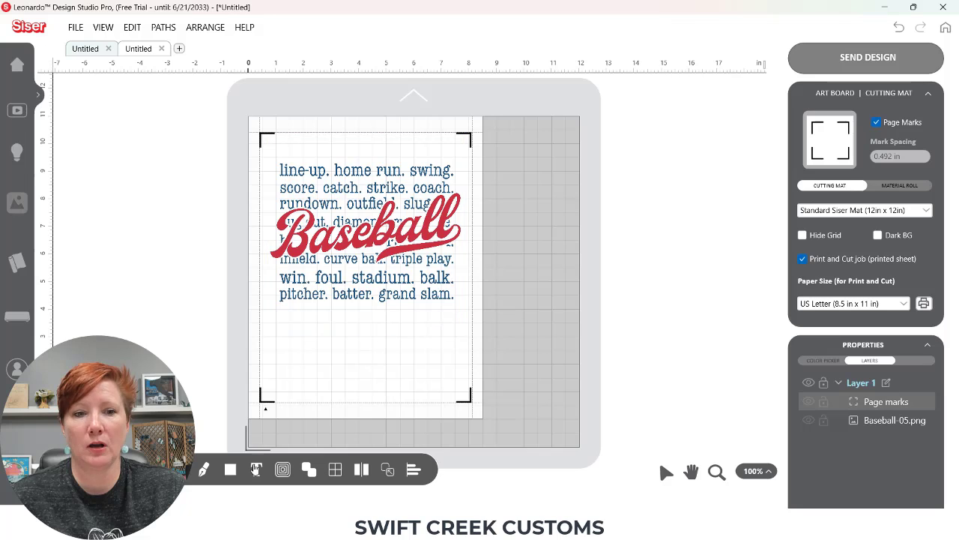
mouse_move(230, 478)
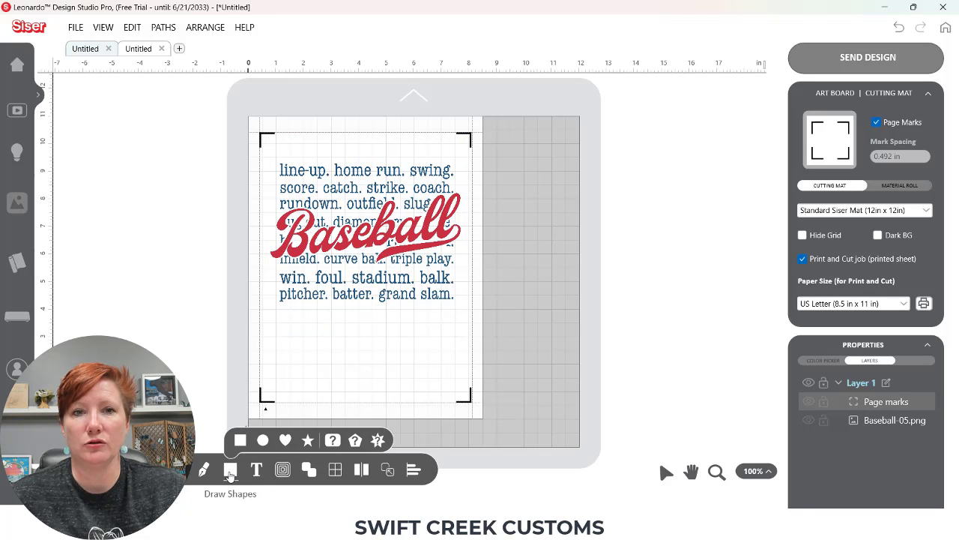
click(240, 440)
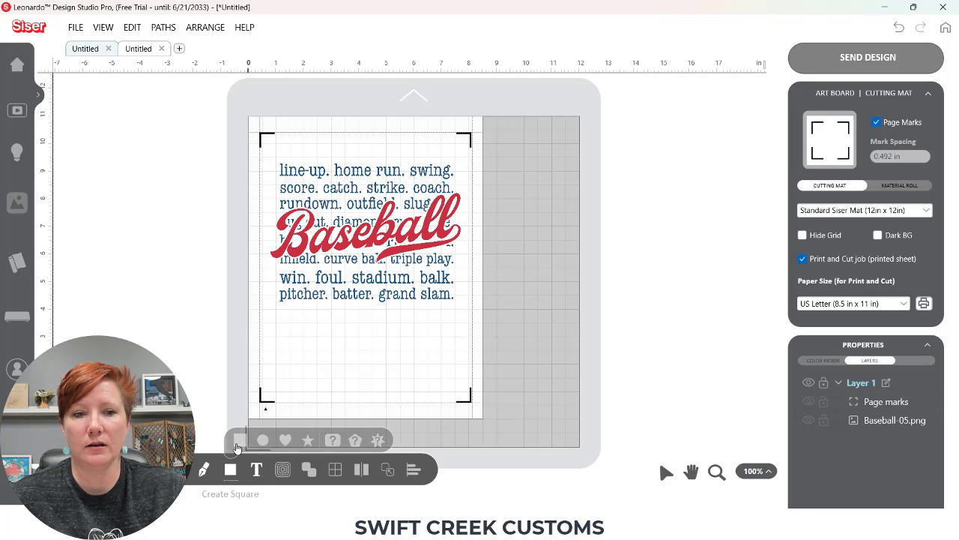
drag(264, 153, 472, 319)
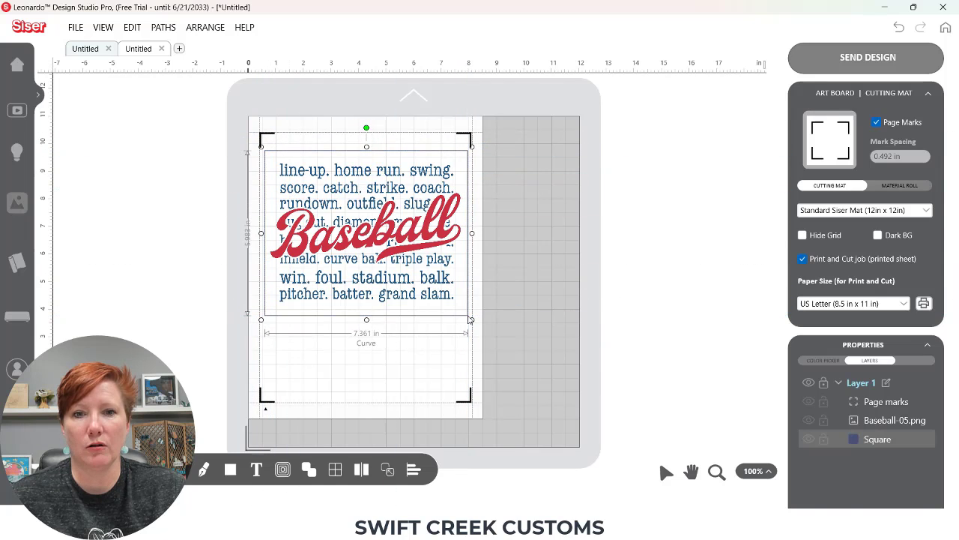
Collapse the Art Board panel and show the square's outline settings in the Color Picker.
click(929, 97)
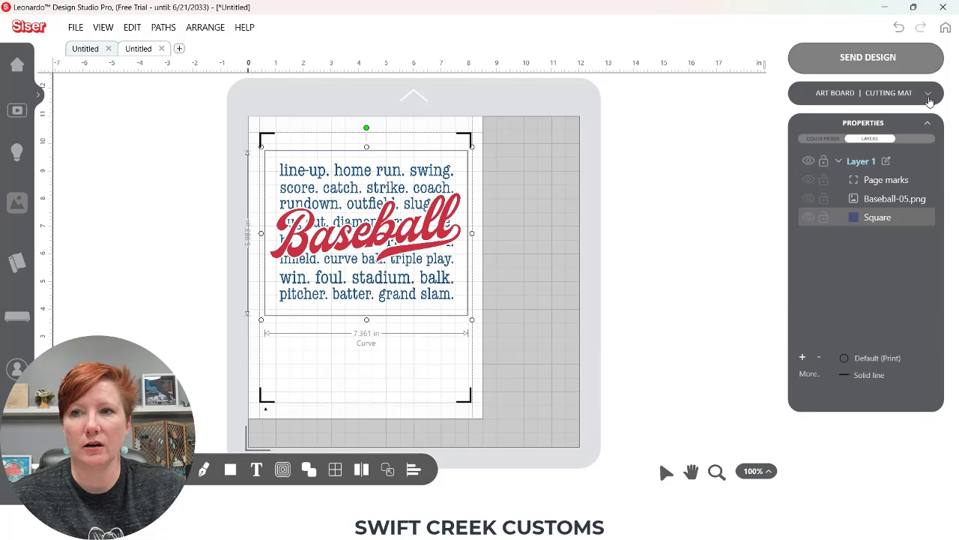
click(823, 139)
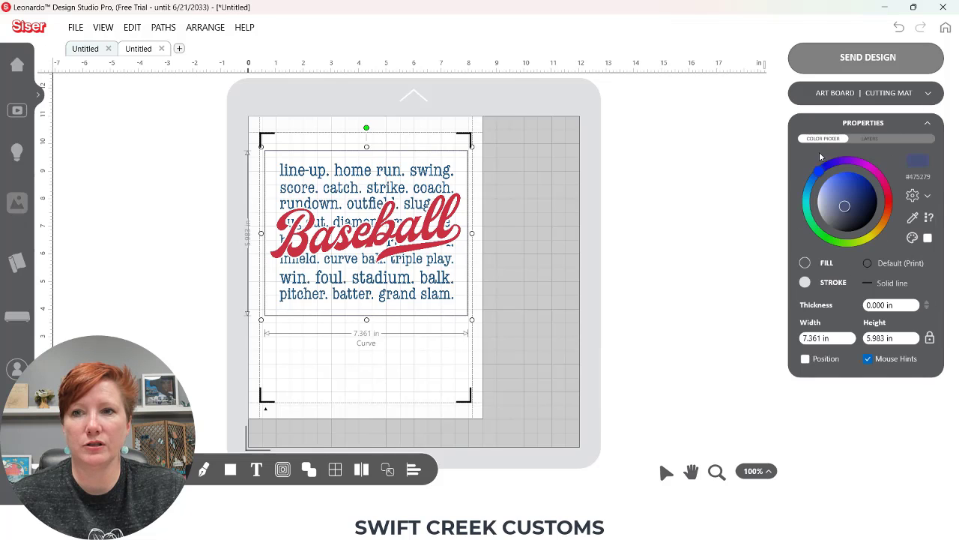
click(805, 284)
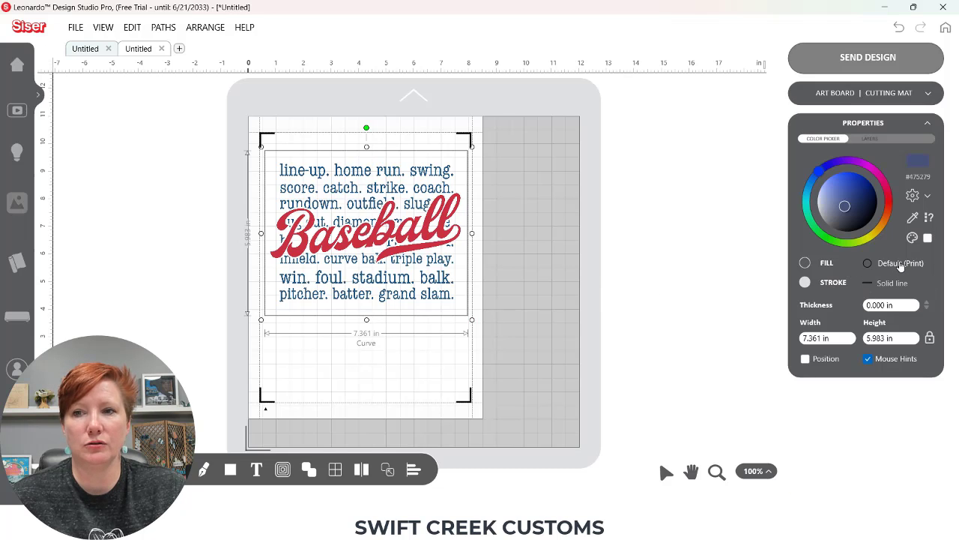
click(846, 60)
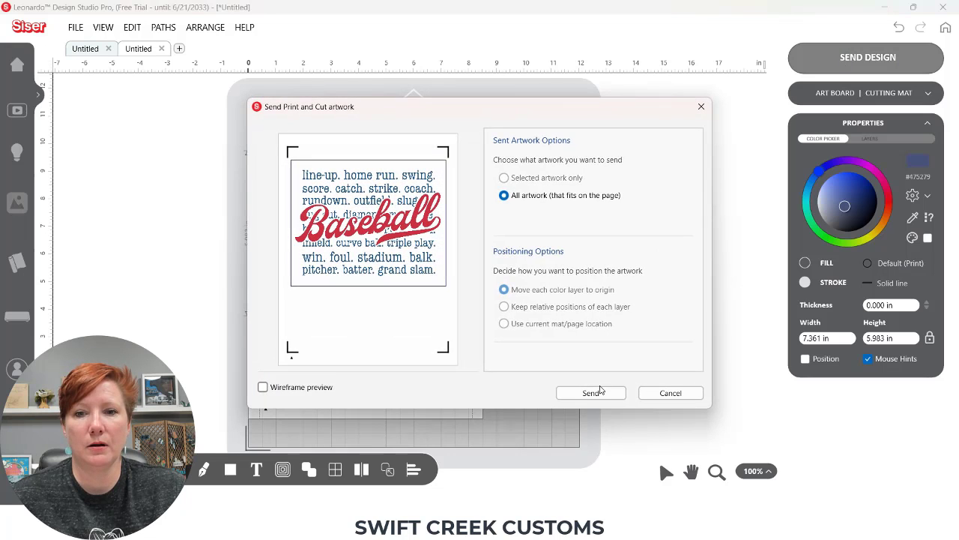
click(600, 389)
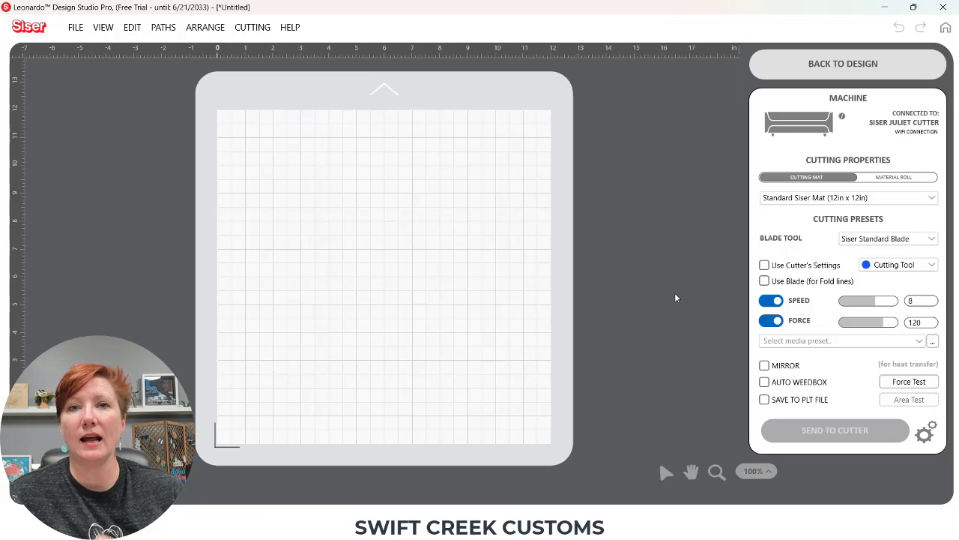
click(796, 66)
Change the square border from Default (Print) to Cut tool, then deselect it.
click(574, 262)
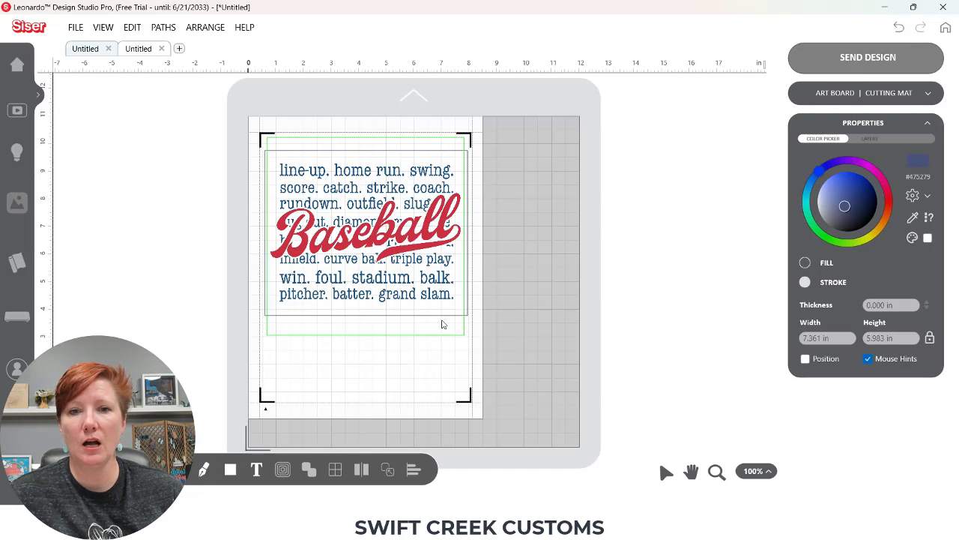
click(445, 318)
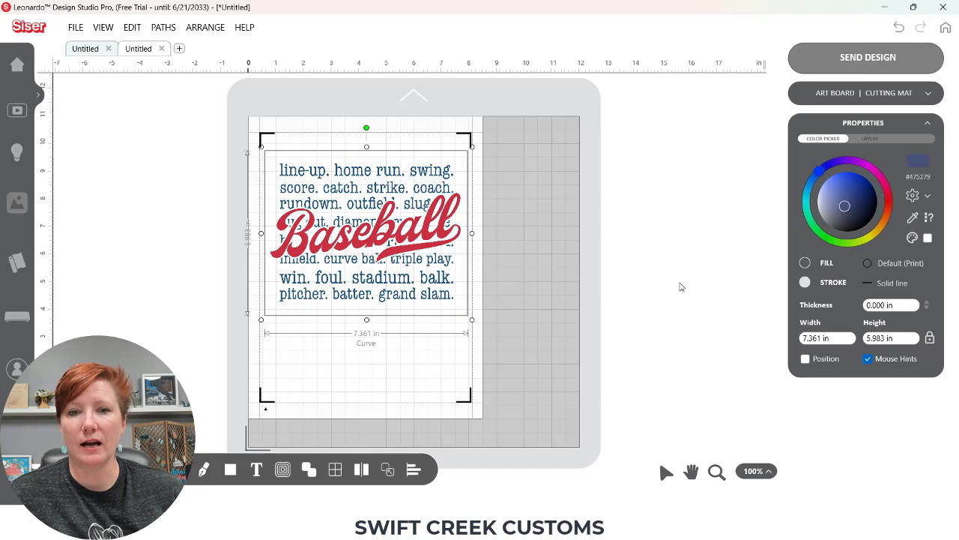
click(899, 265)
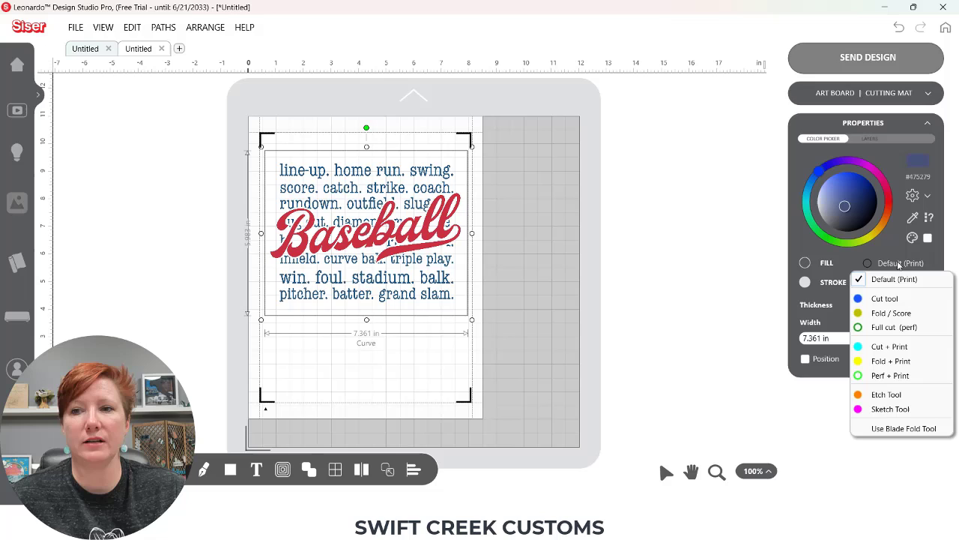
click(877, 300)
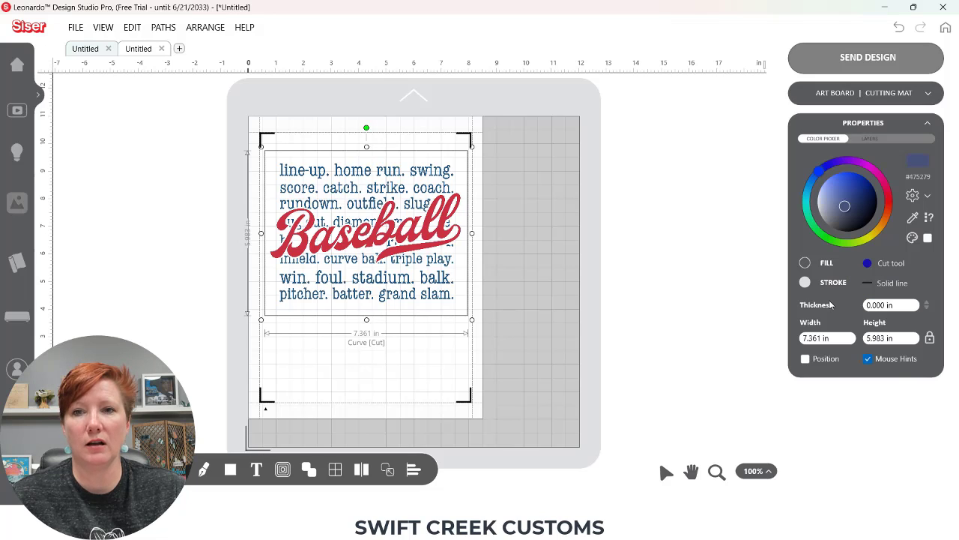
click(682, 278)
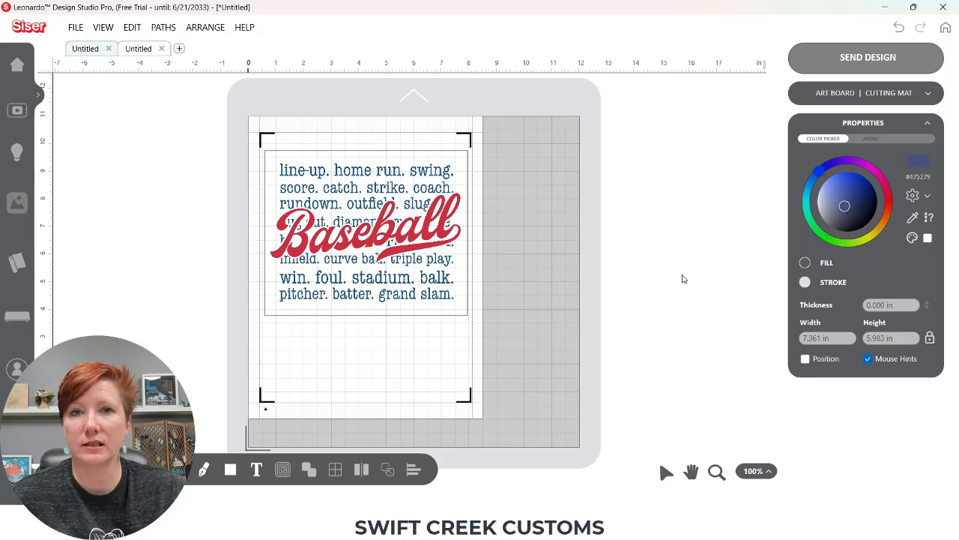
Send all artwork to print-and-cut and view the 7.634 × 9.740 in Cutting Contours page.
click(819, 60)
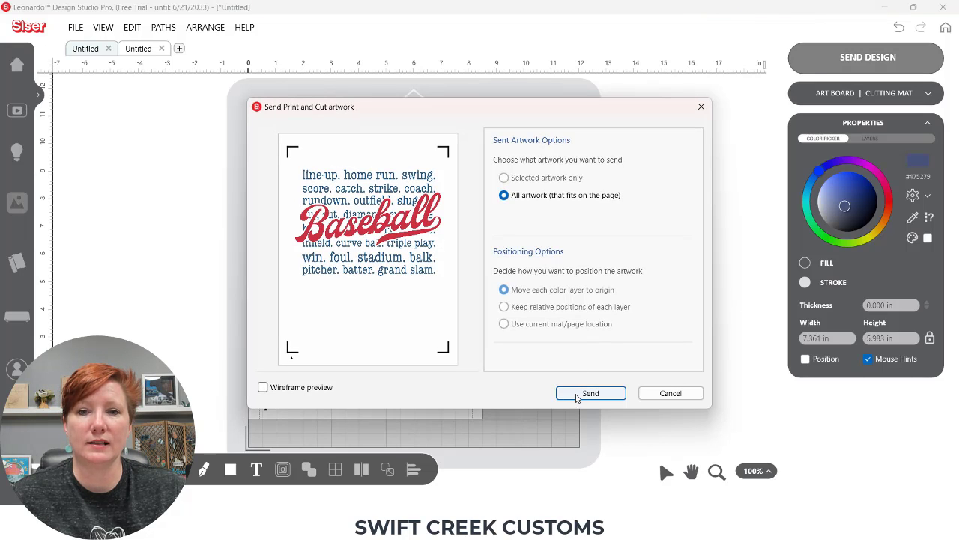
click(580, 394)
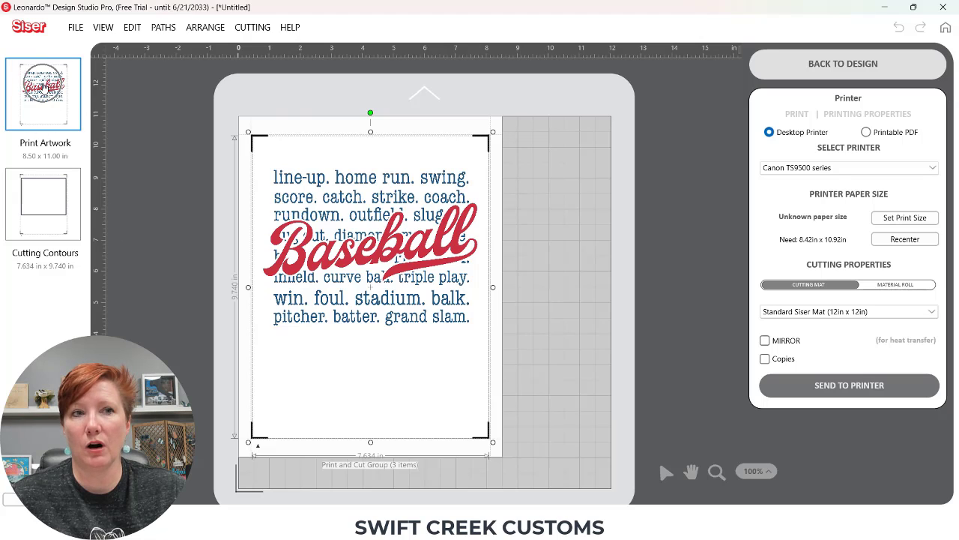
click(51, 213)
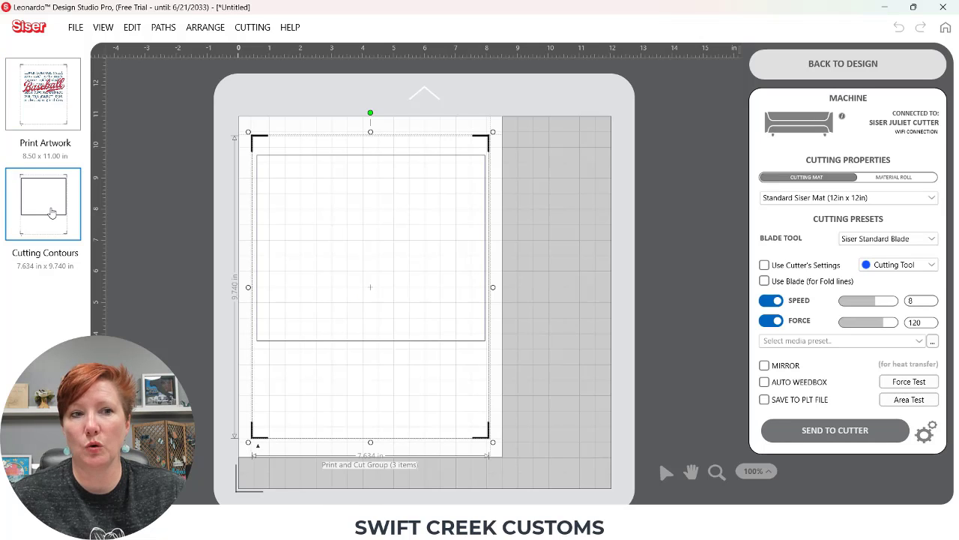